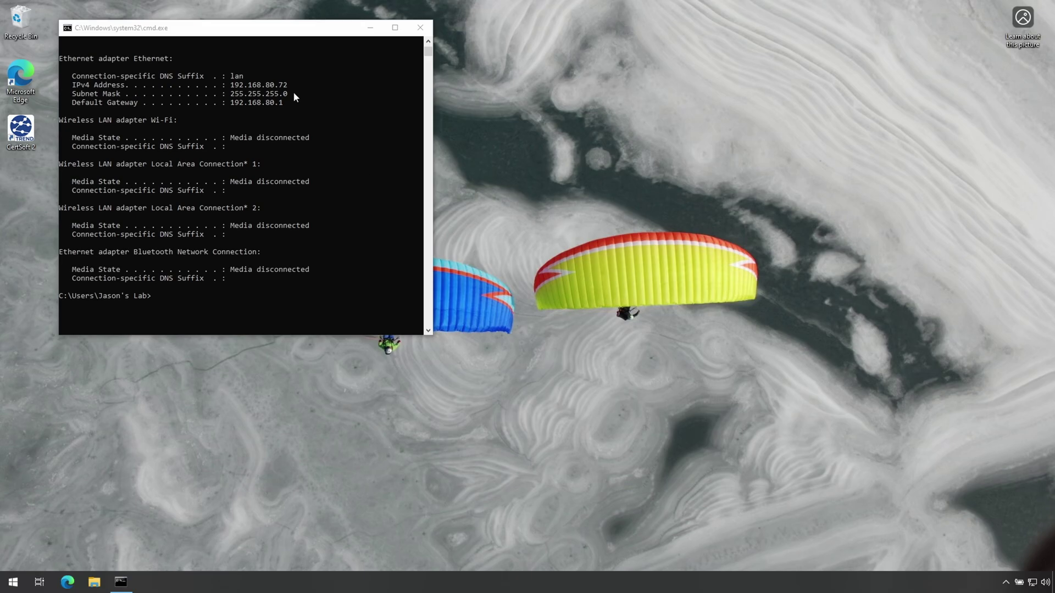
# - Highlight the IPv4 address and subnet mask lines in the ipconfig output
pyautogui.click(278, 87)
pyautogui.moveTo(234, 89); pyautogui.dragTo(286, 93)
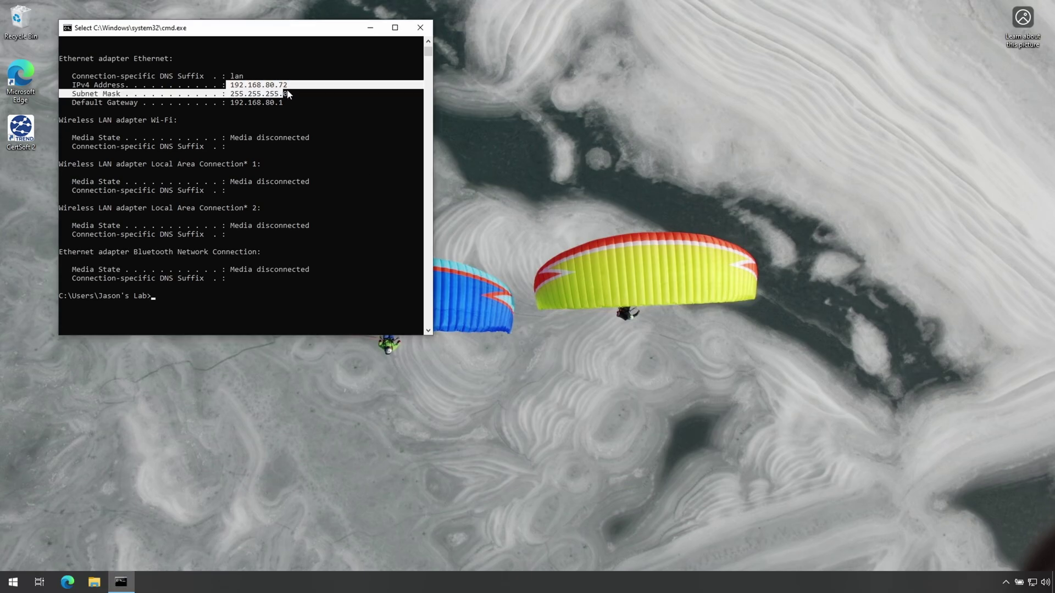
pyautogui.click(296, 94)
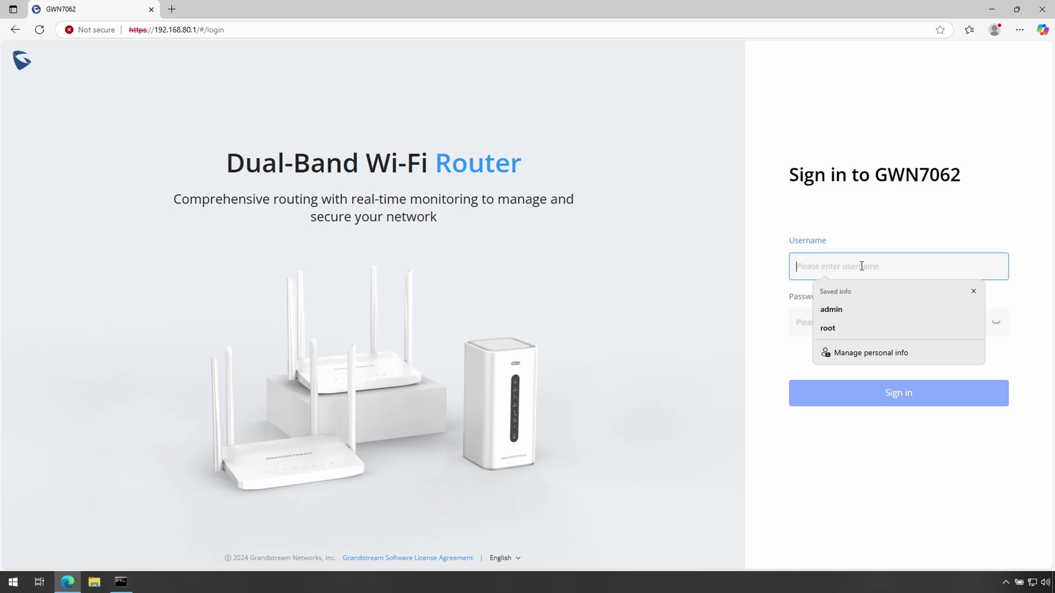
# - Sign in with the router's username and password, skip the password reset, and start Quick Internet Configuration
pyautogui.write('admin')
pyautogui.press('Tab')
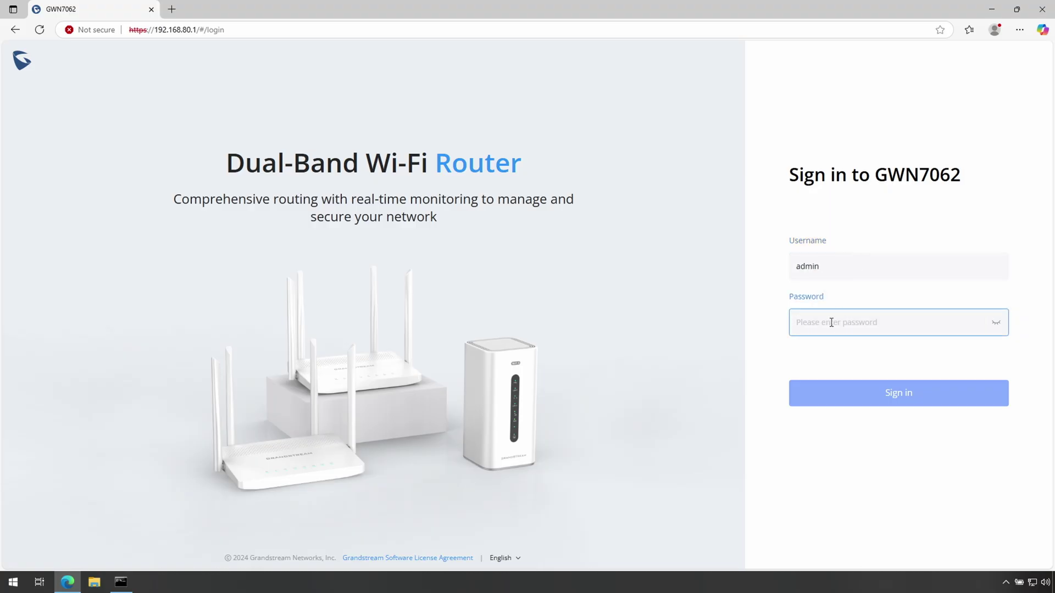
pyautogui.write('********')
pyautogui.click(890, 397)
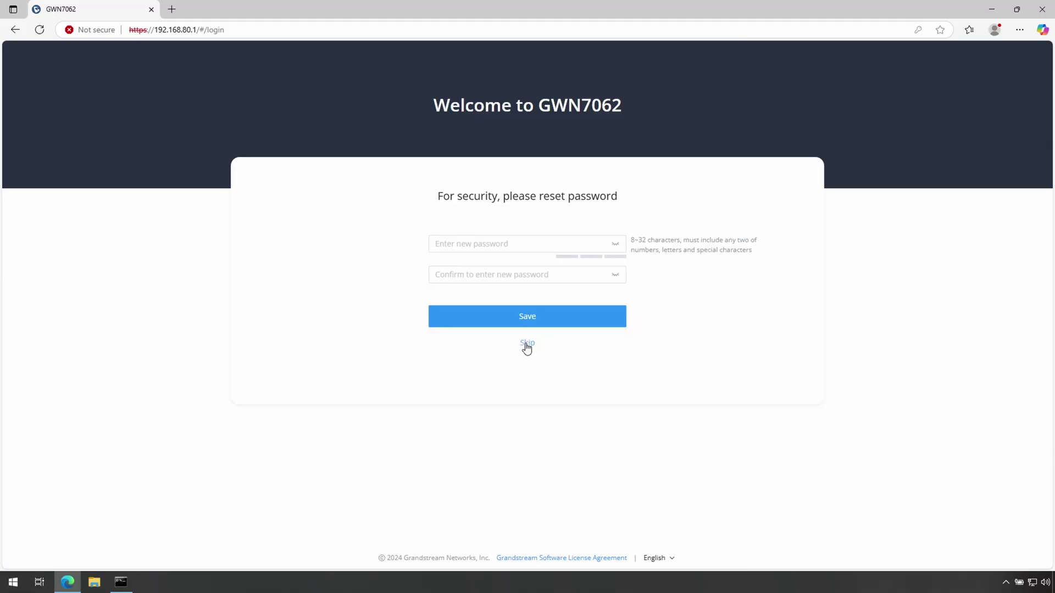
pyautogui.click(526, 344)
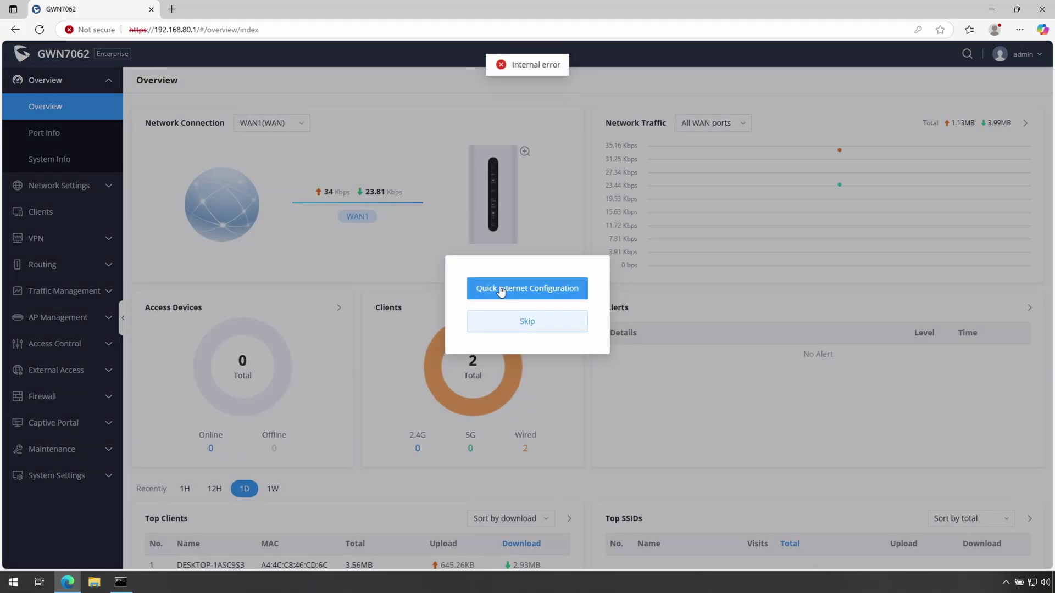
pyautogui.click(531, 294)
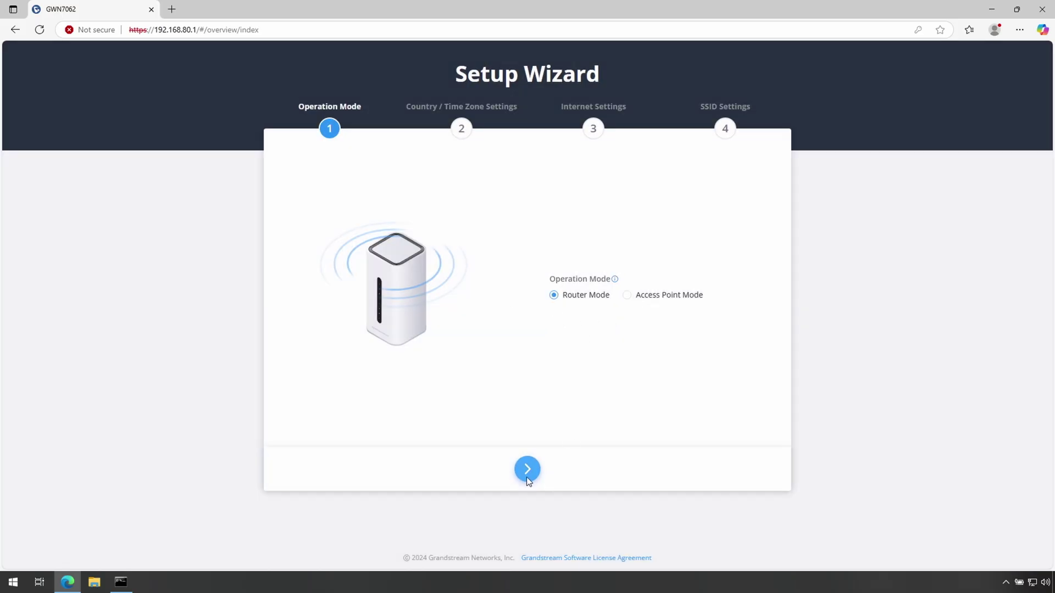
# - Keep Router Mode and set the country to Canada with Pacific Time
pyautogui.click(527, 472)
pyautogui.click(584, 276)
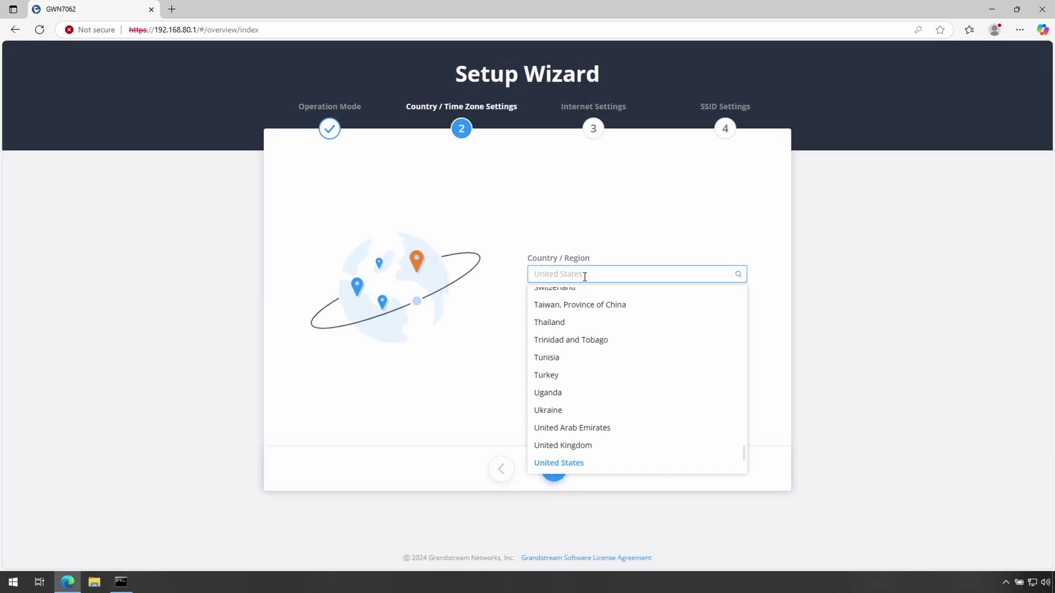
pyautogui.write('can')
pyautogui.click(560, 313)
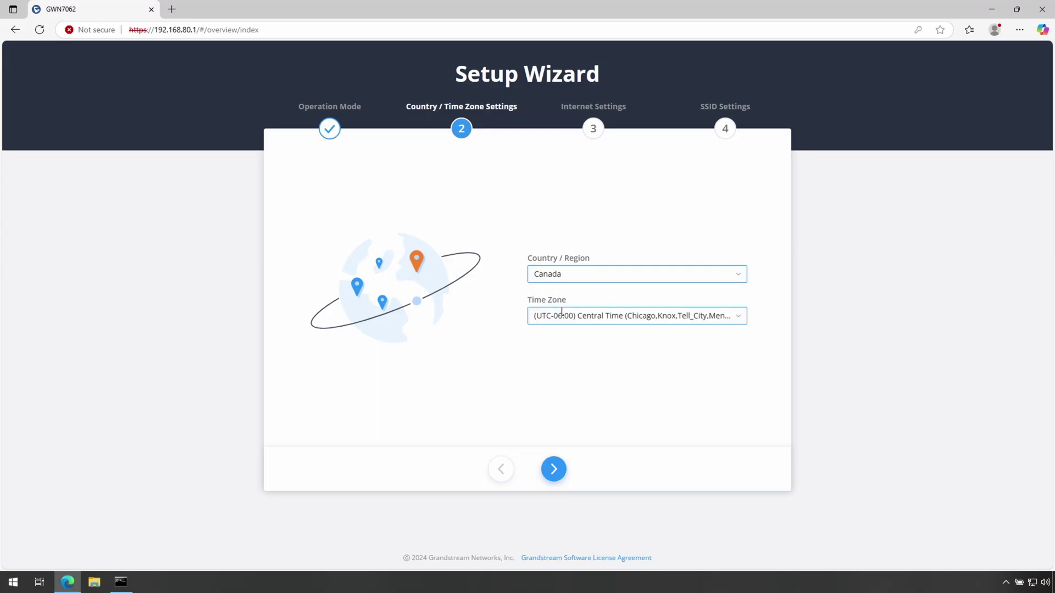
pyautogui.click(600, 318)
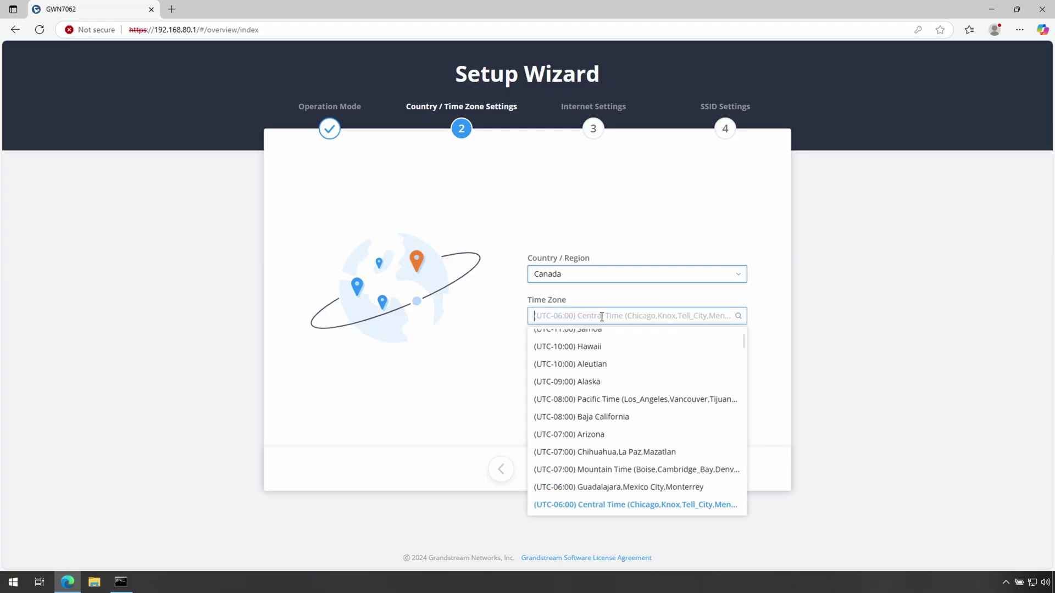
pyautogui.click(614, 400)
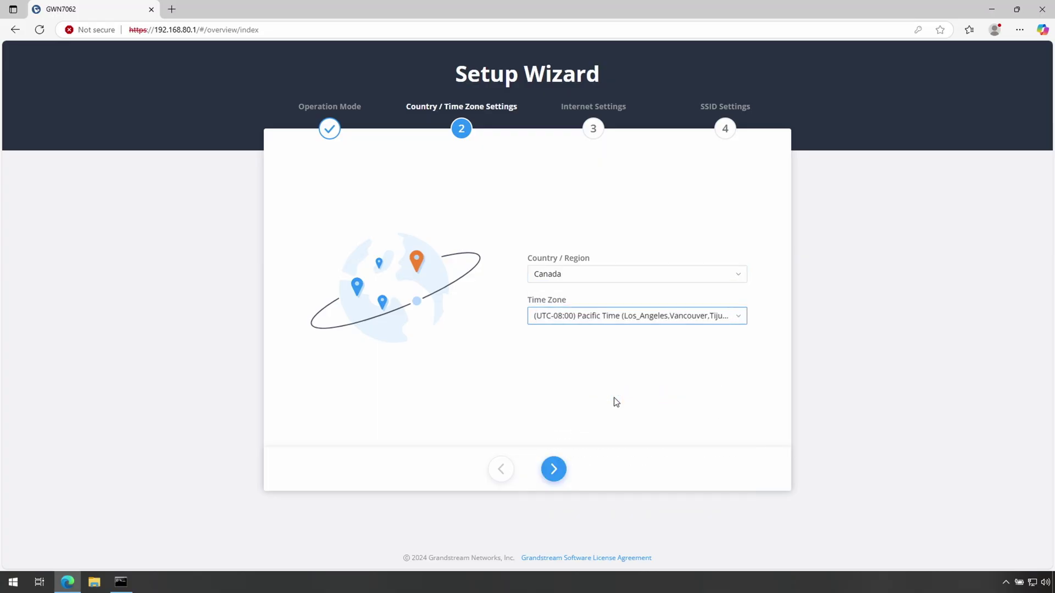
pyautogui.click(555, 469)
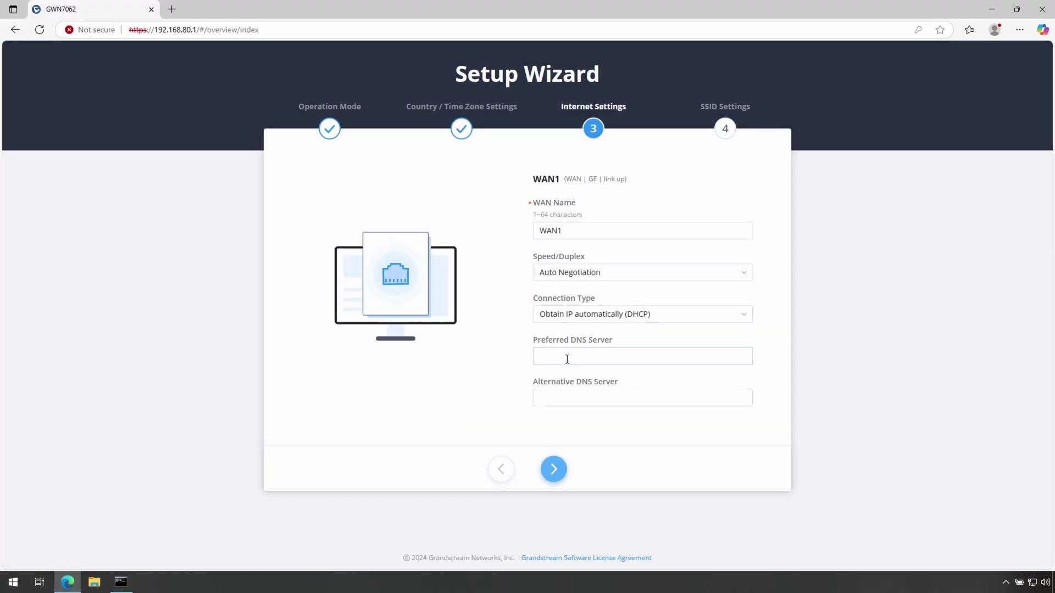
# - Set preferred DNS 9.9.9.11, rename the Wi-Fi to White-Lab with a new key, and apply
pyautogui.click(567, 359)
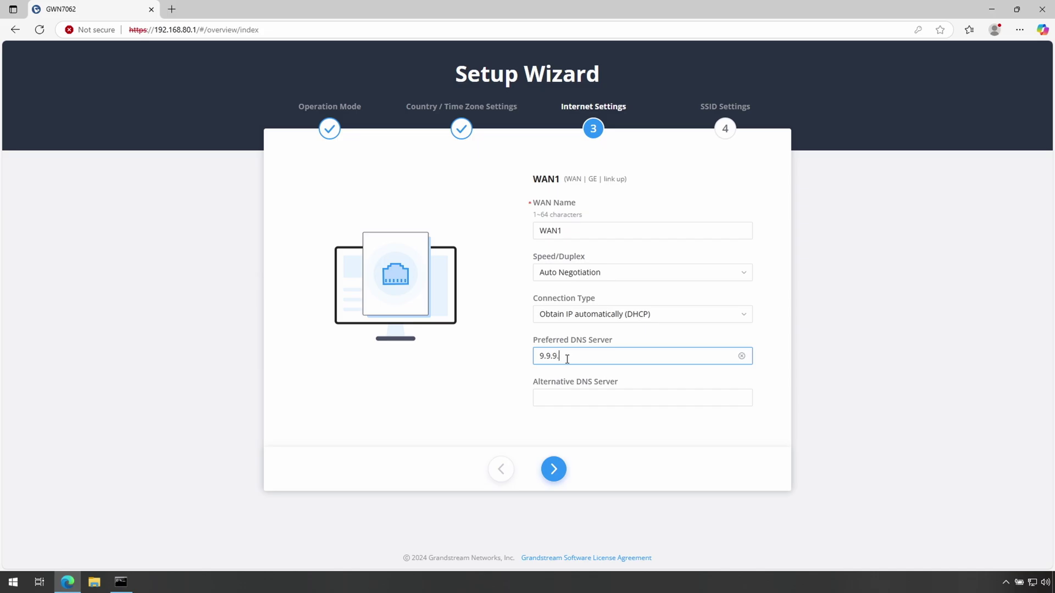
pyautogui.click(554, 469)
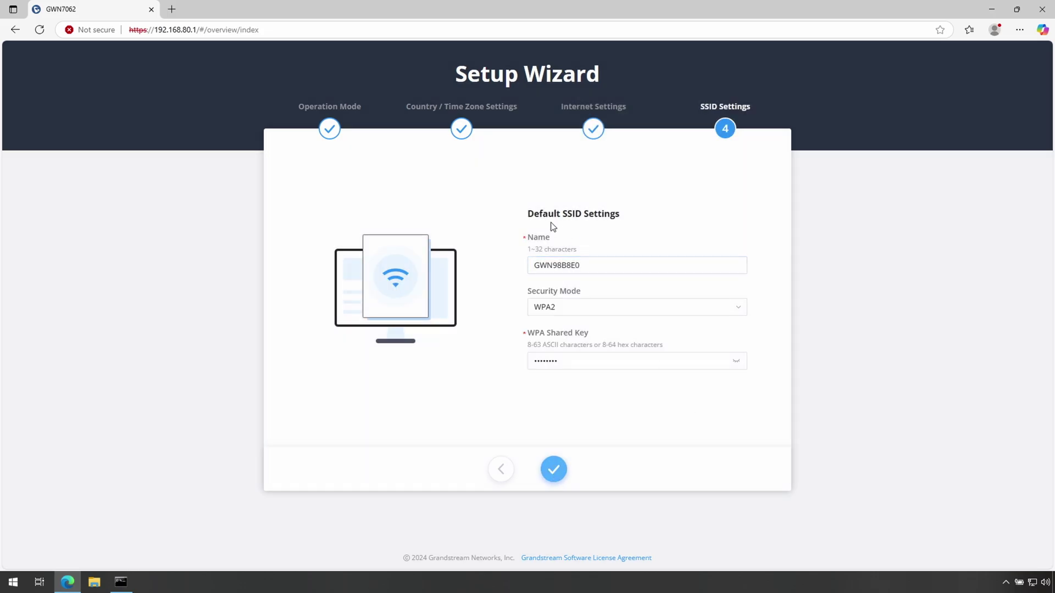
pyautogui.click(609, 267)
pyautogui.click(568, 361)
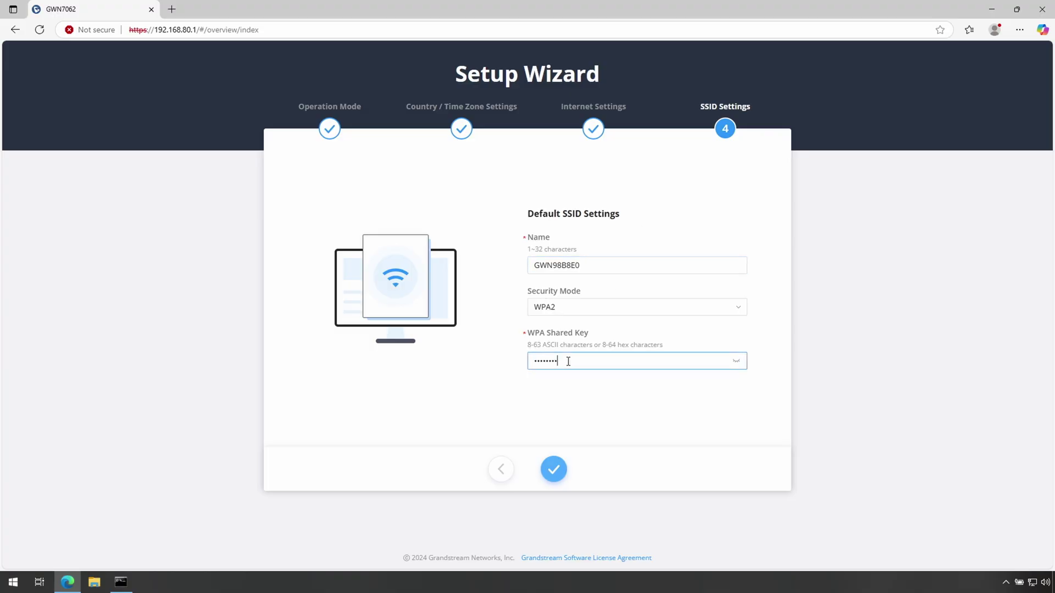
pyautogui.moveTo(569, 361); pyautogui.dragTo(516, 365)
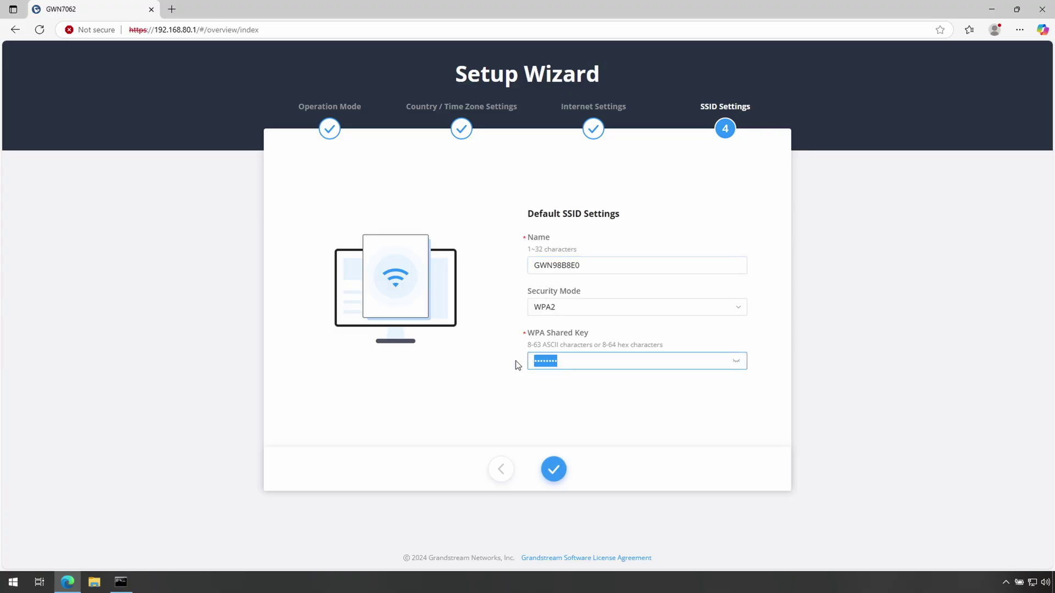
pyautogui.write('••')
pyautogui.click(590, 265)
pyautogui.moveTo(590, 265); pyautogui.dragTo(521, 269)
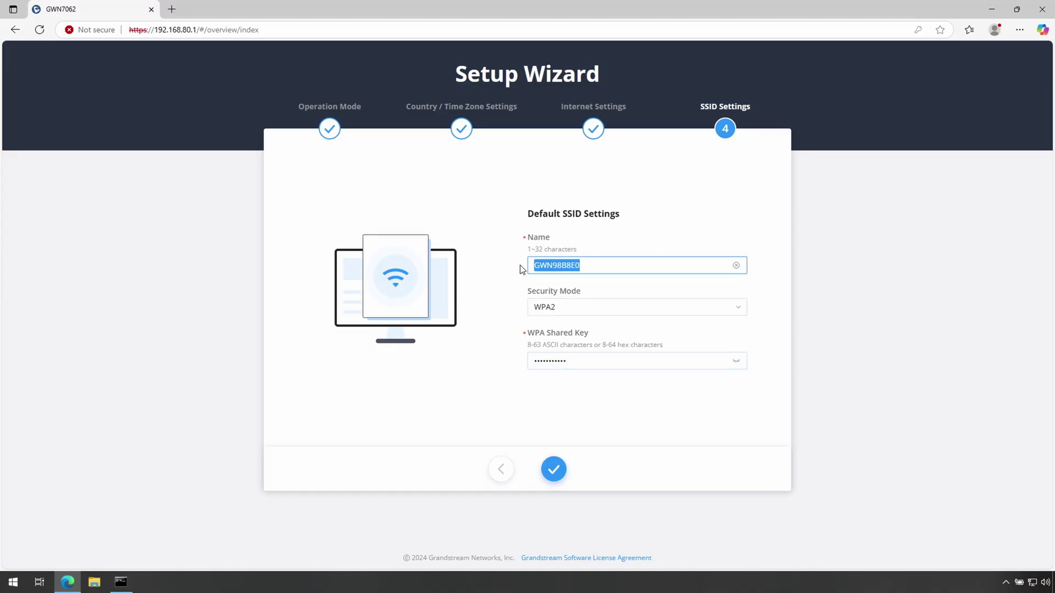
pyautogui.write('White-Lab')
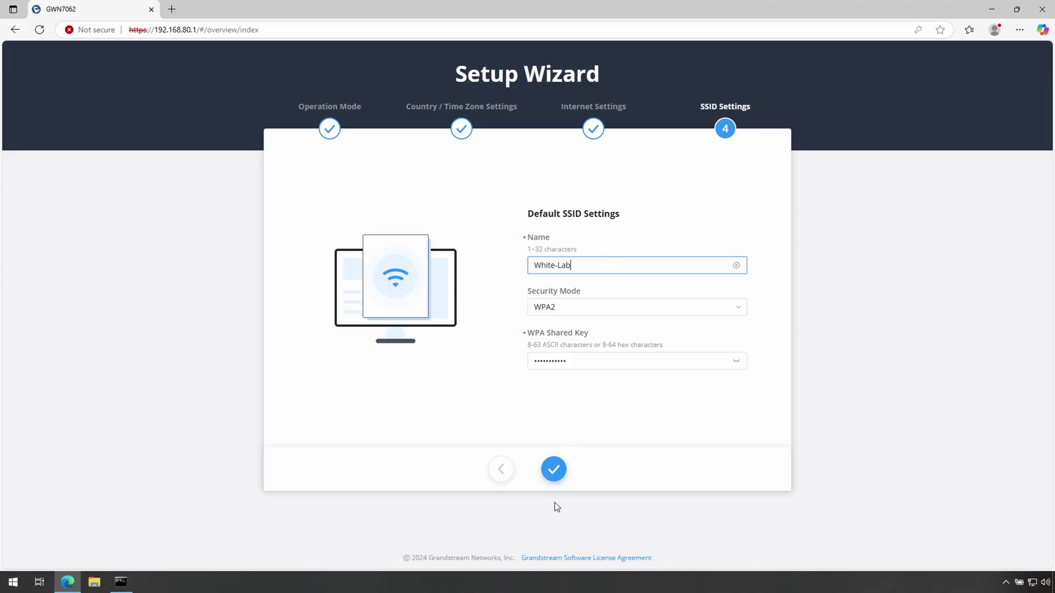
pyautogui.click(553, 470)
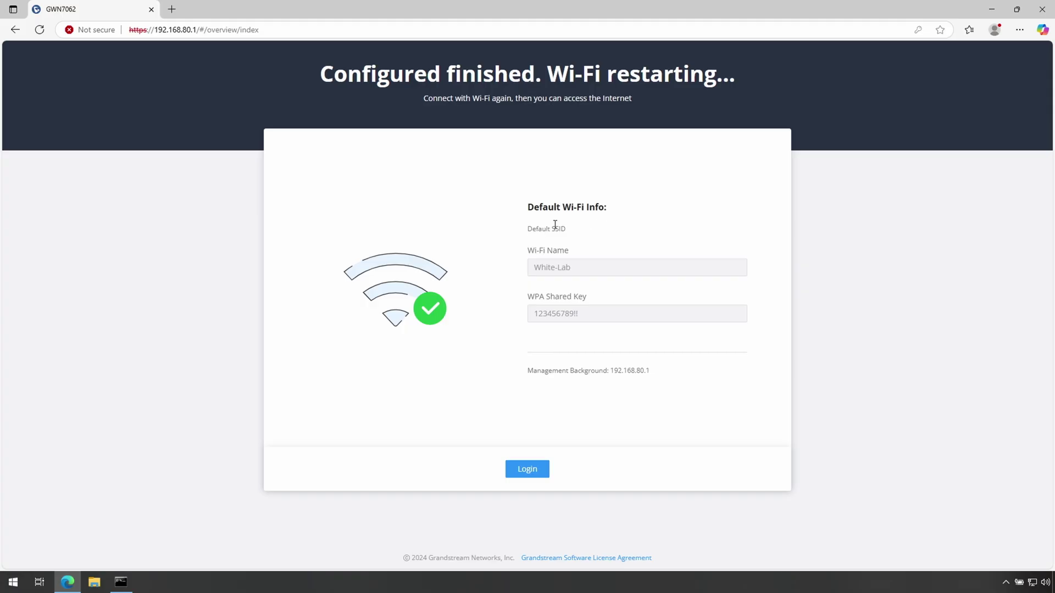
# - Log back in and view System Info, highlighting system version 1.0.9.51
pyautogui.click(528, 470)
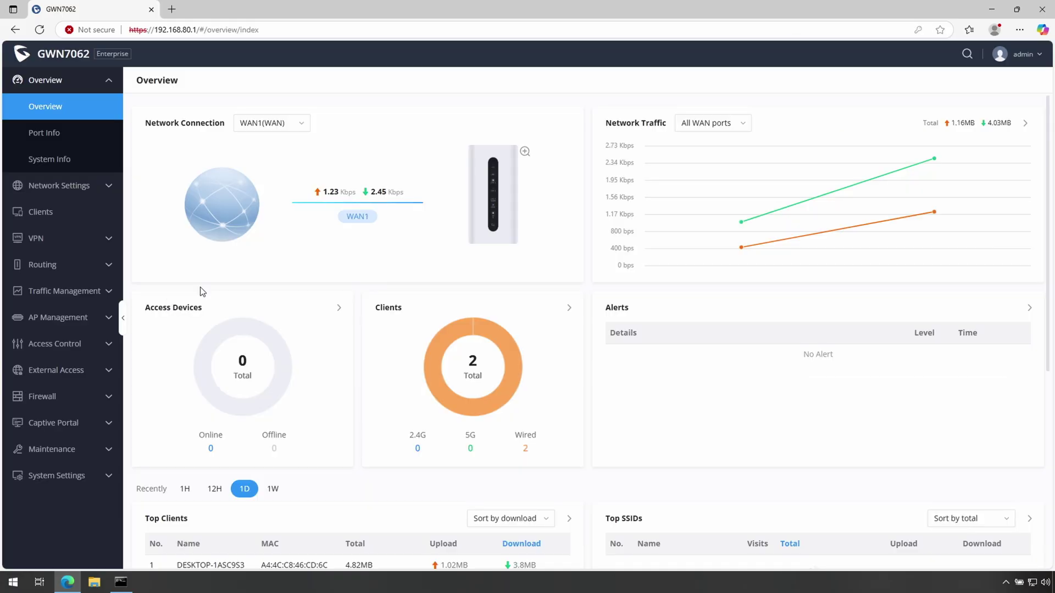
pyautogui.click(50, 159)
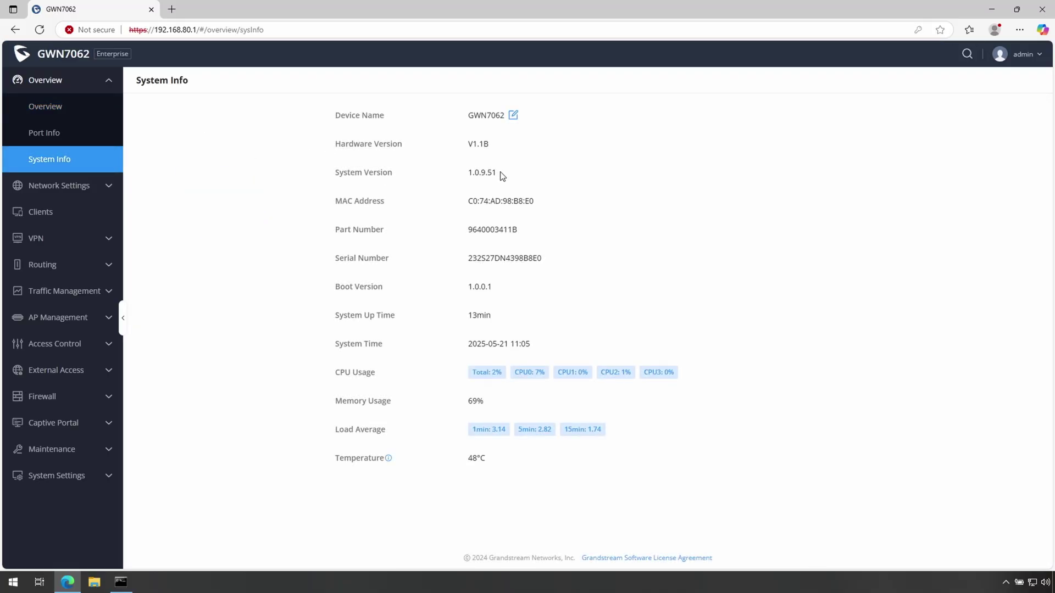
pyautogui.moveTo(501, 175); pyautogui.dragTo(467, 175)
pyautogui.click(483, 182)
pyautogui.click(493, 174)
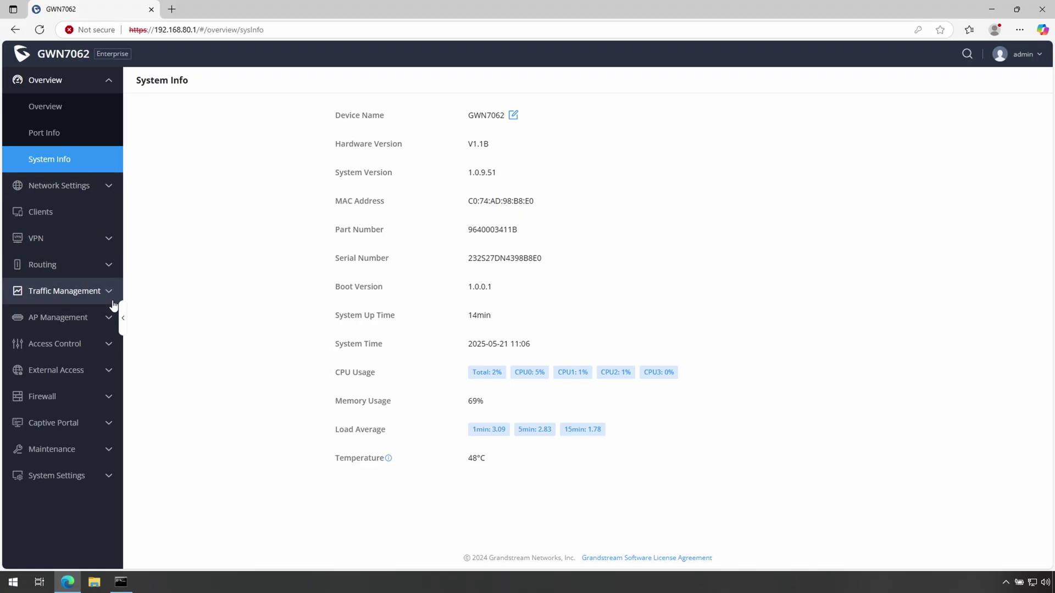
# - Enable mesh with a 5-minute scan interval over 5G and save the mesh settings
pyautogui.click(54, 324)
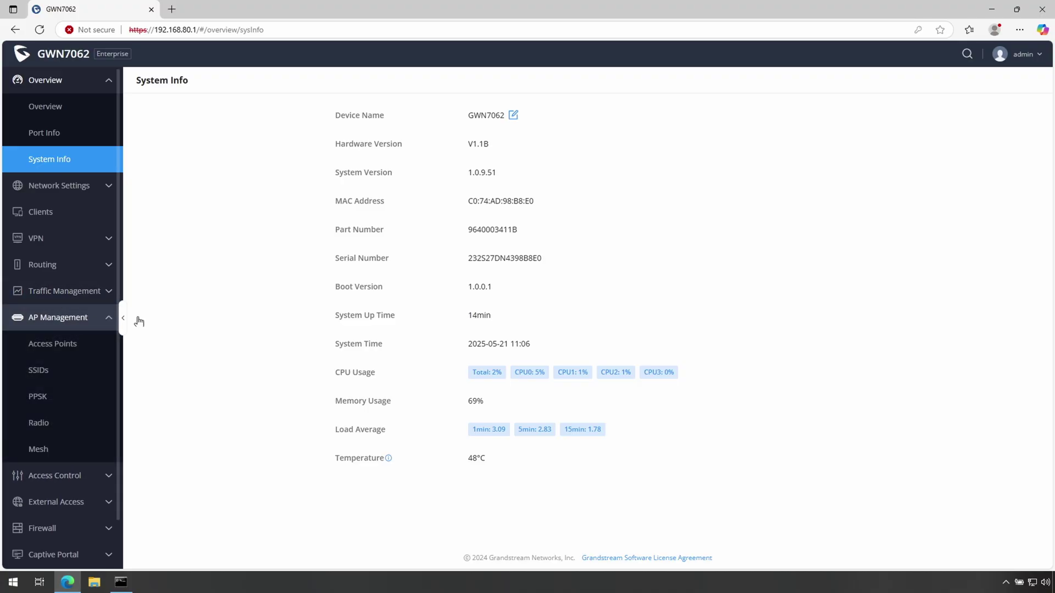
pyautogui.click(38, 448)
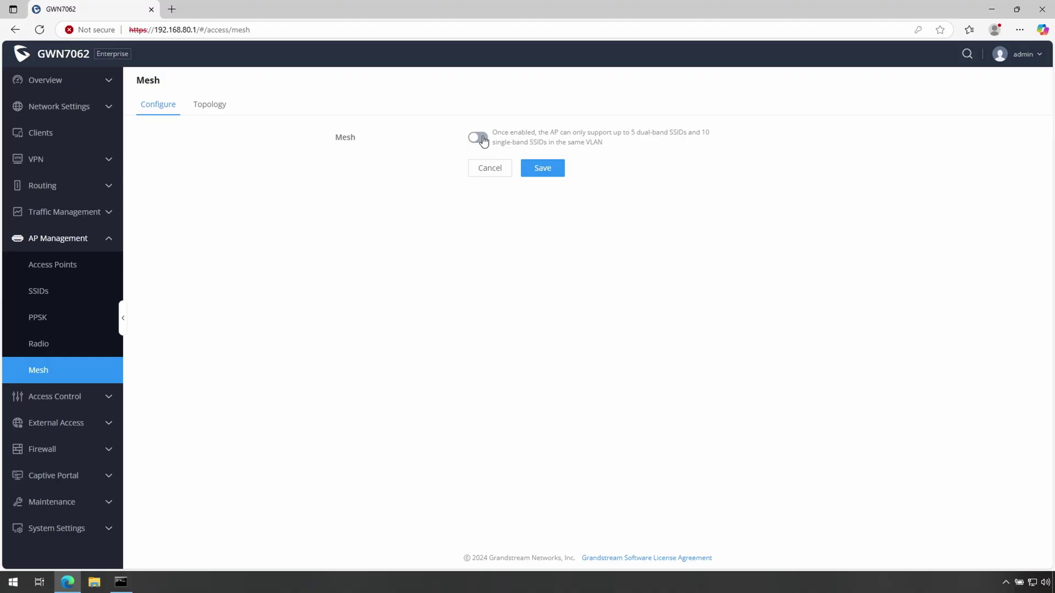
pyautogui.click(477, 137)
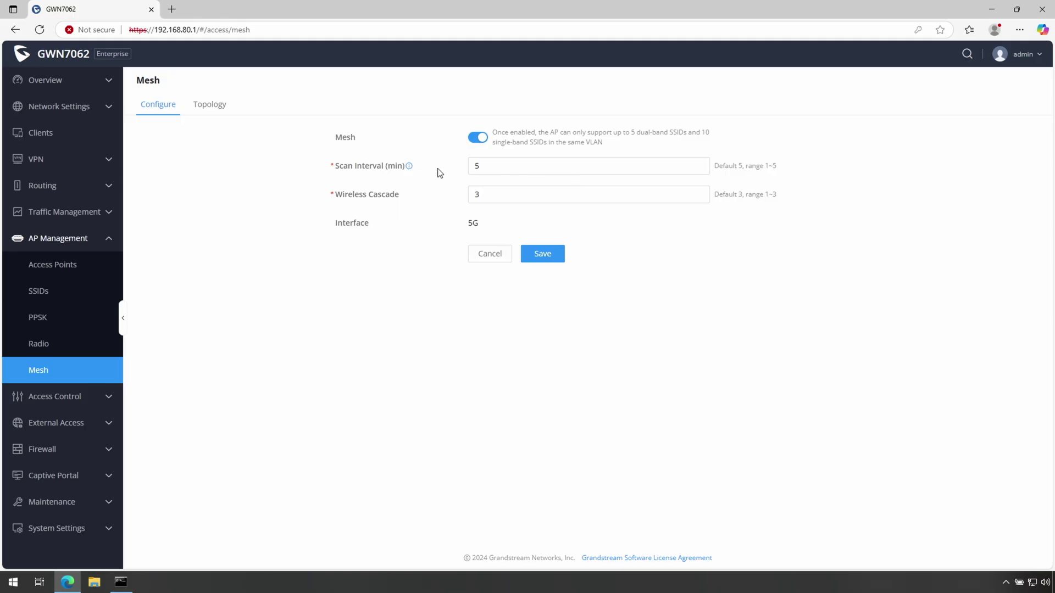
pyautogui.moveTo(410, 168)
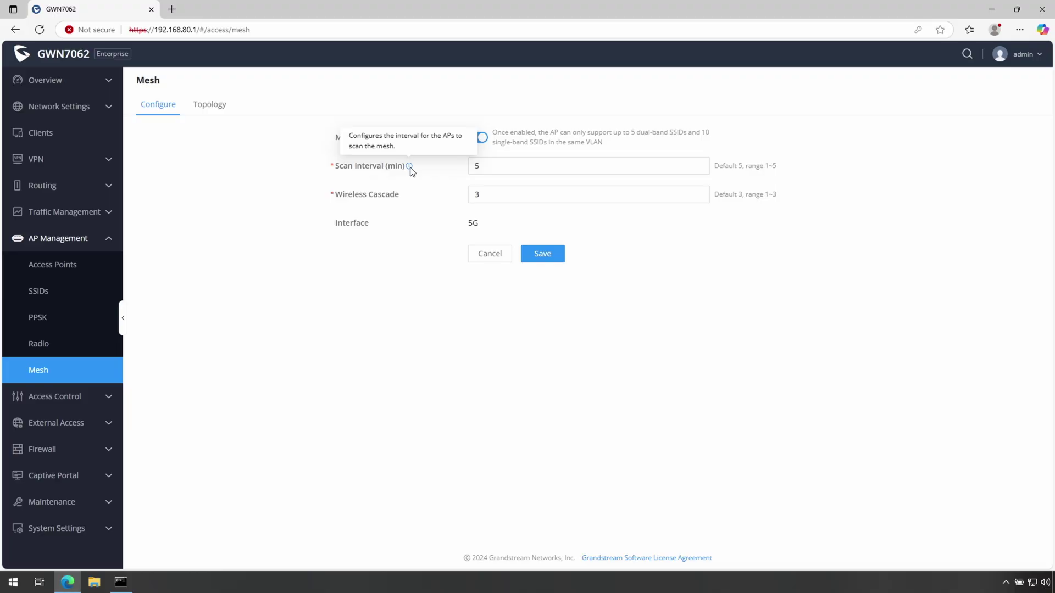
pyautogui.click(489, 171)
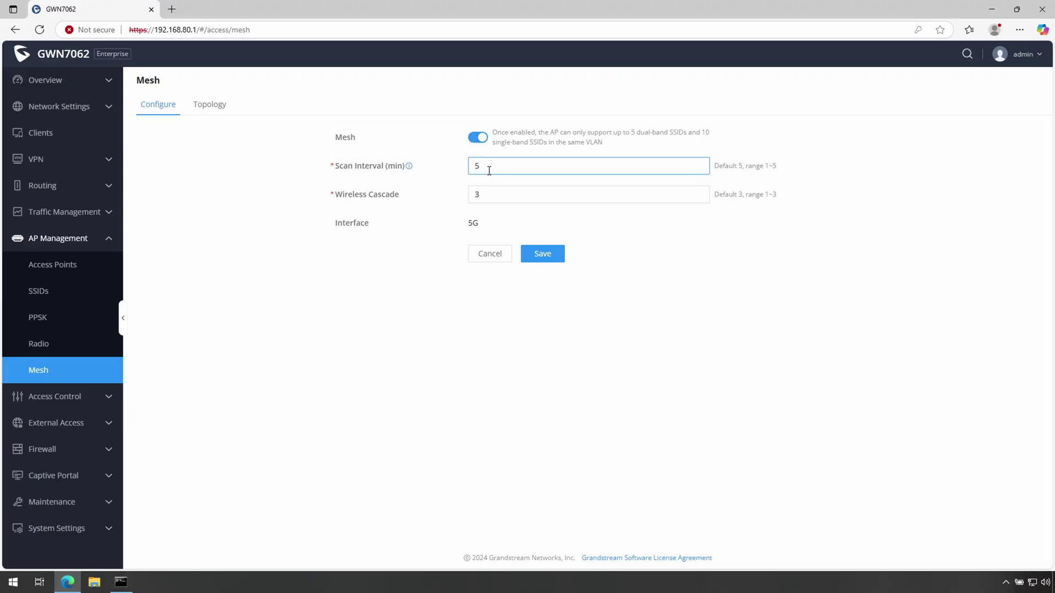
pyautogui.click(550, 258)
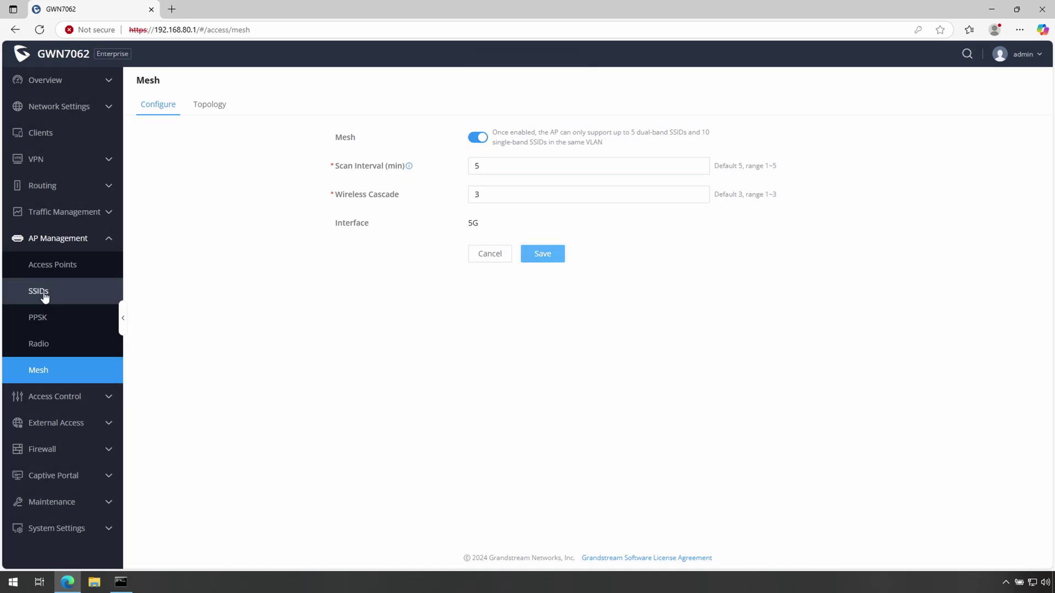
# - Review the White-Lab SSID, then show the Access Points list with only the GWN7062
pyautogui.click(41, 292)
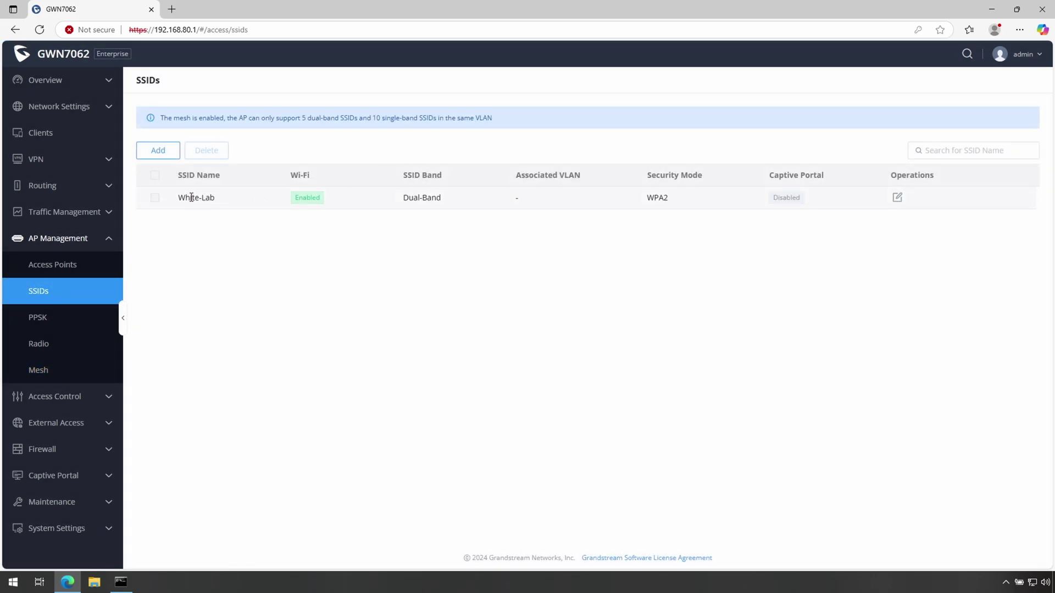
pyautogui.moveTo(216, 199); pyautogui.dragTo(176, 199)
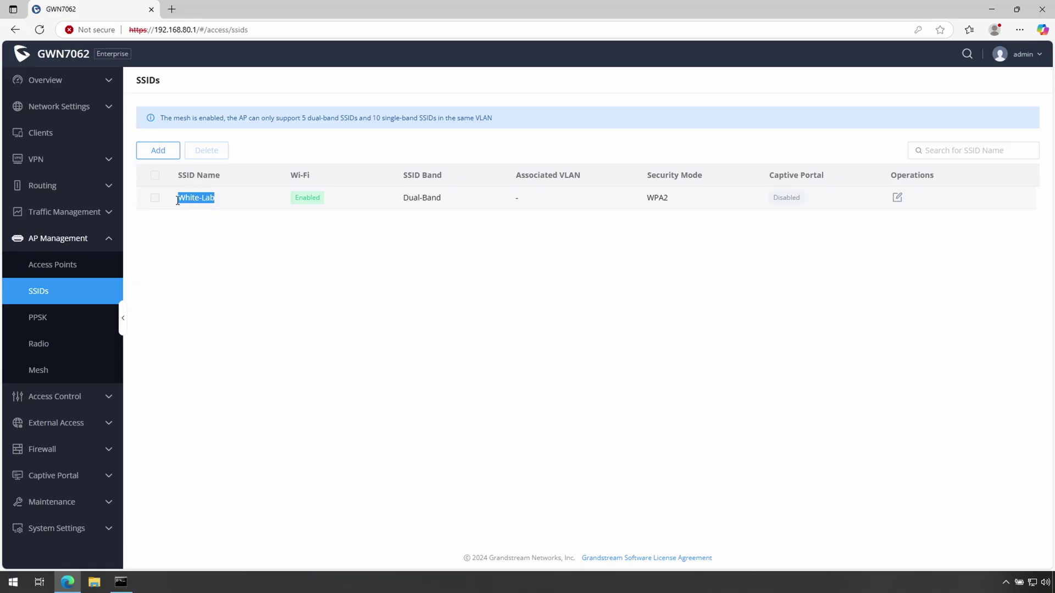
pyautogui.click(604, 198)
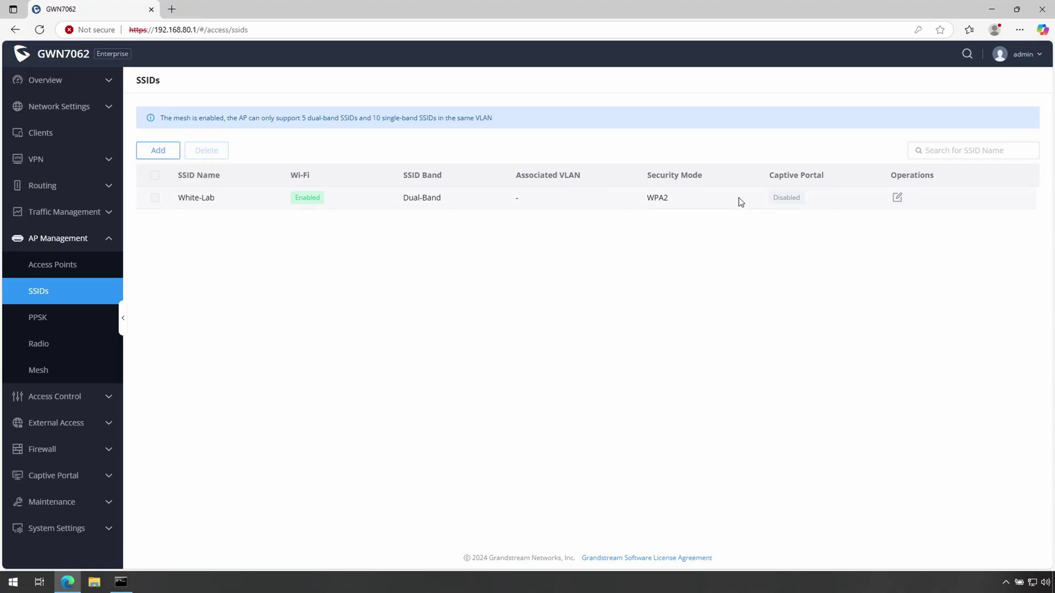
pyautogui.click(52, 267)
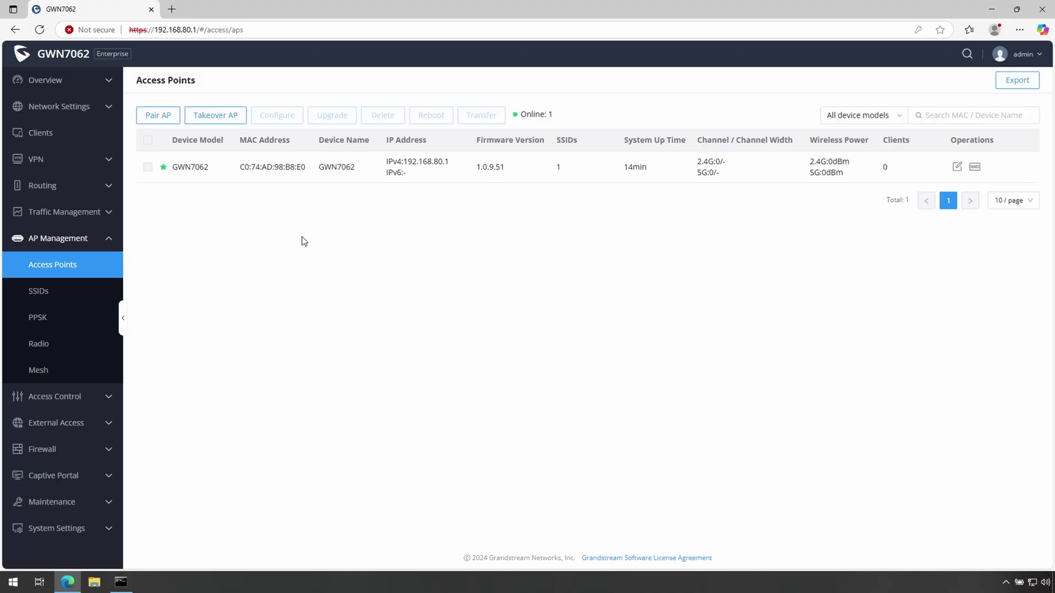
# - Pair the GWN7665 and GWN7662 access points, bringing three APs online
pyautogui.click(158, 114)
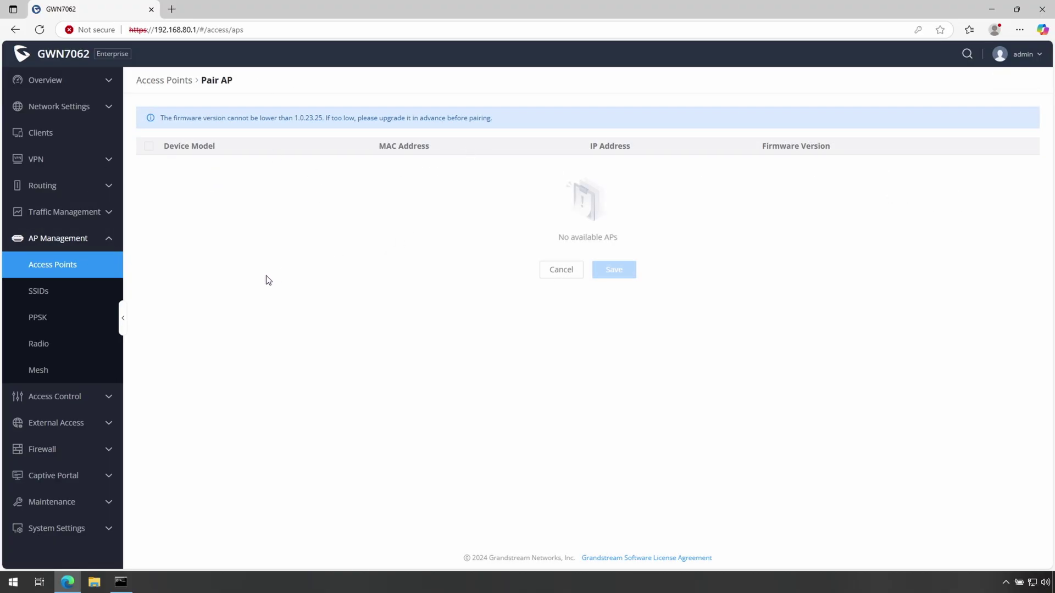
pyautogui.click(55, 265)
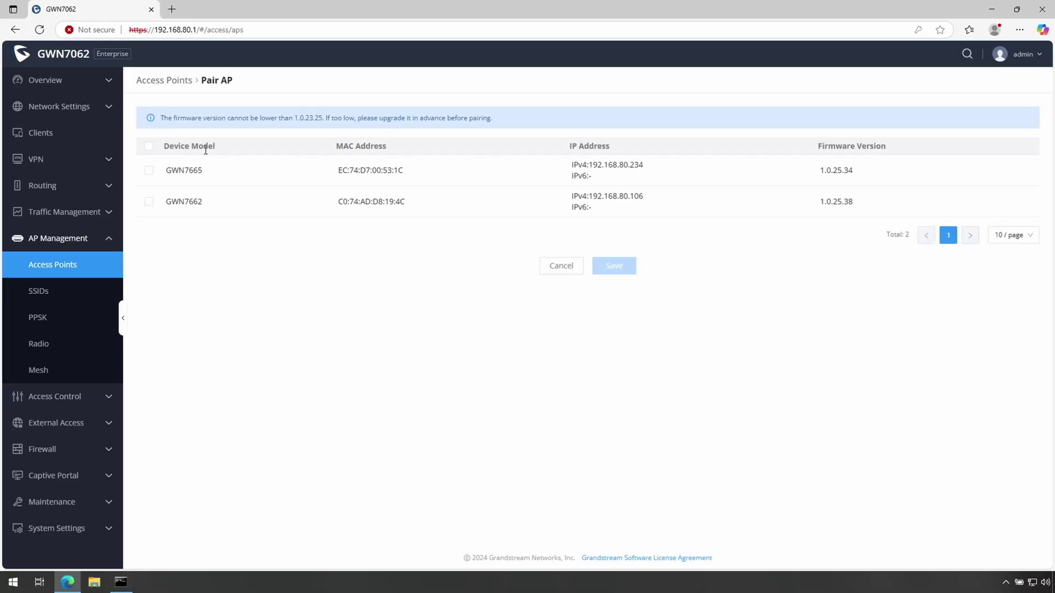
pyautogui.click(148, 170)
pyautogui.click(148, 202)
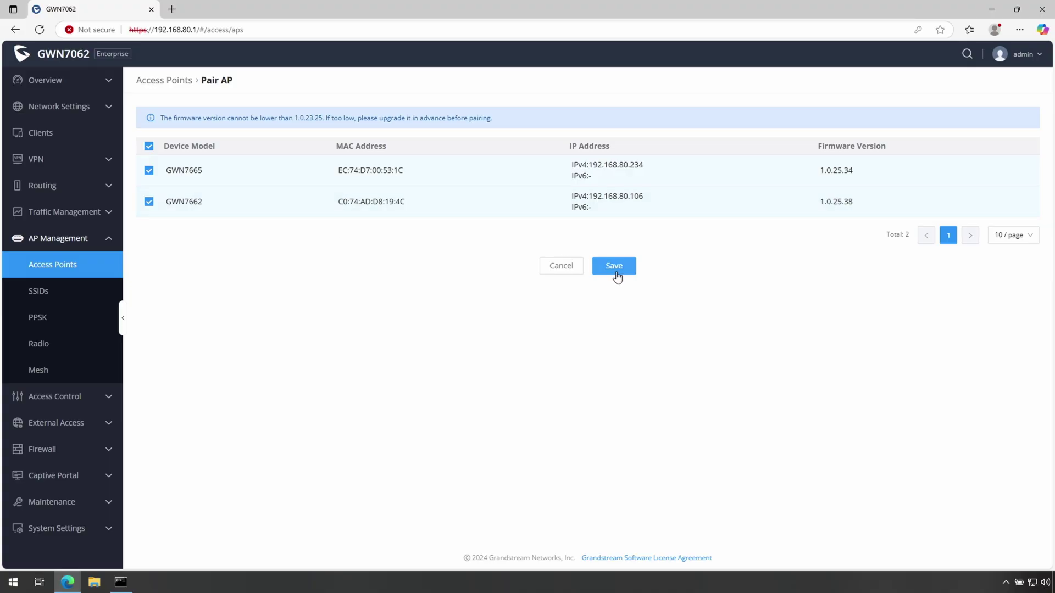
pyautogui.click(620, 272)
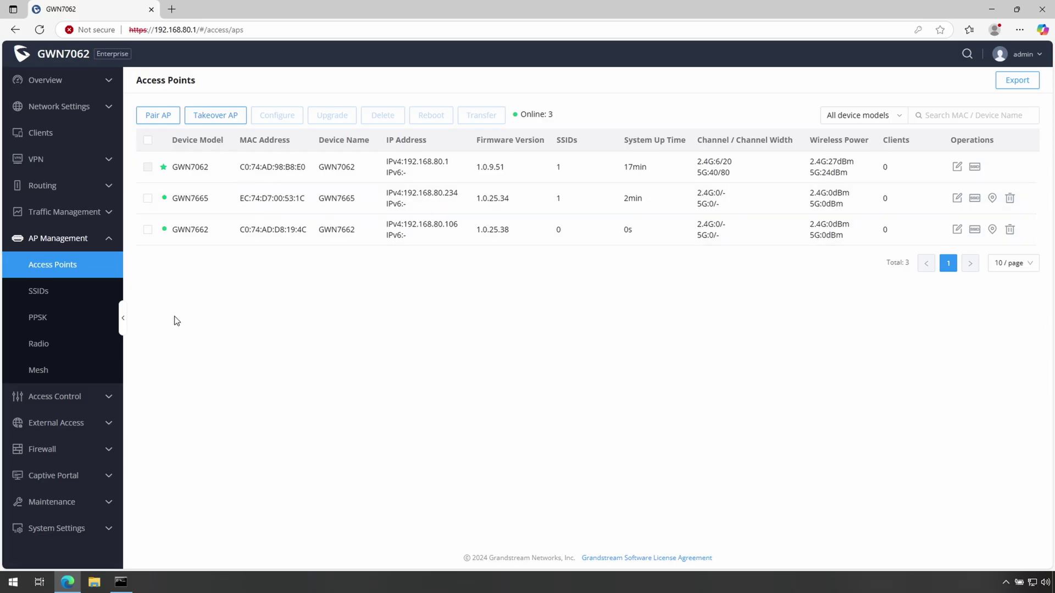
# - Check the mesh page, then inspect GWN7665's details and return to the AP list
pyautogui.click(38, 370)
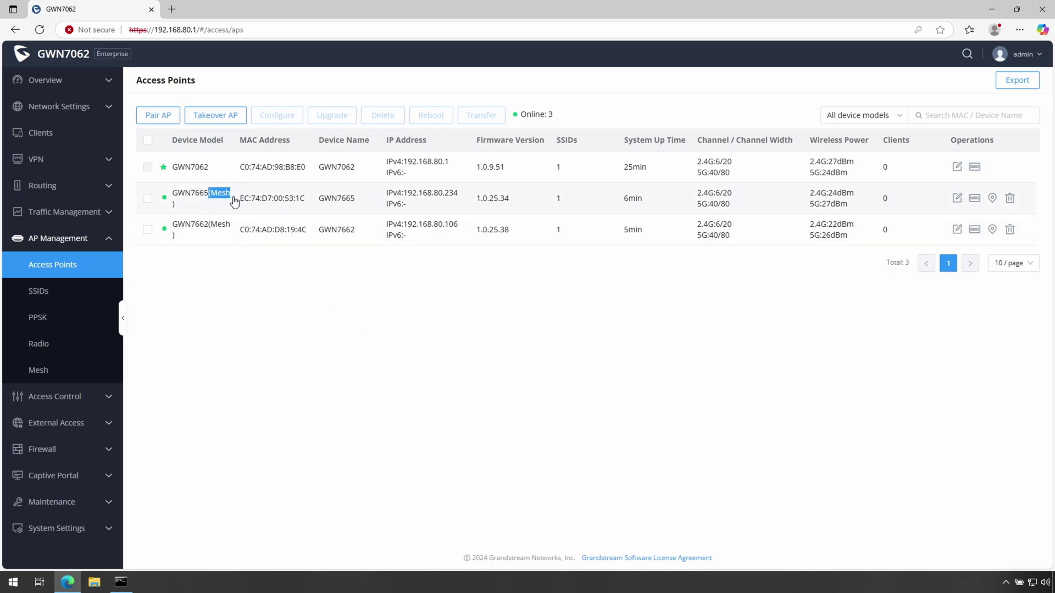
pyautogui.click(222, 196)
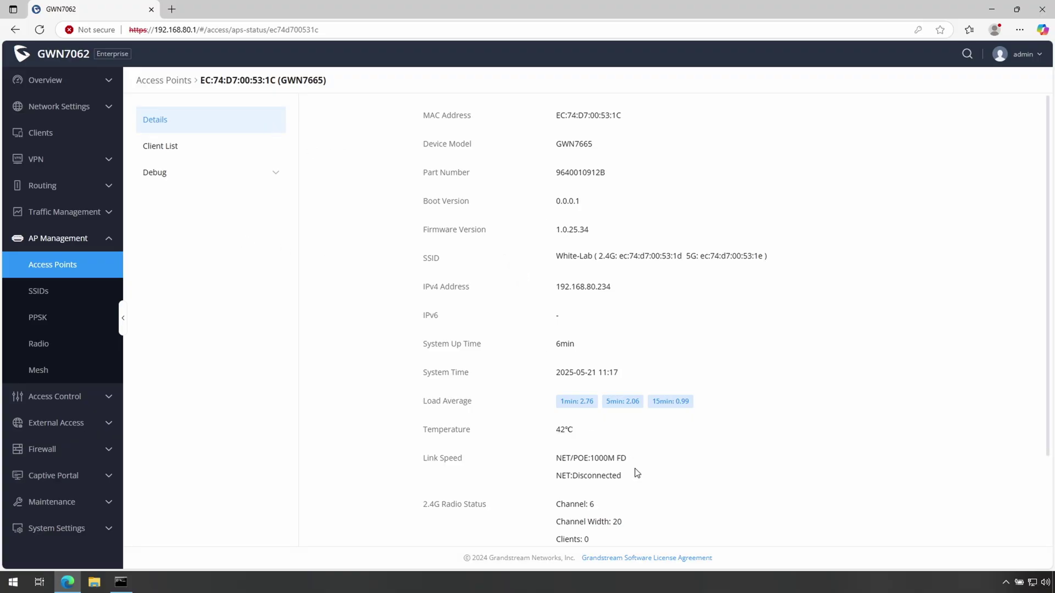
pyautogui.click(15, 30)
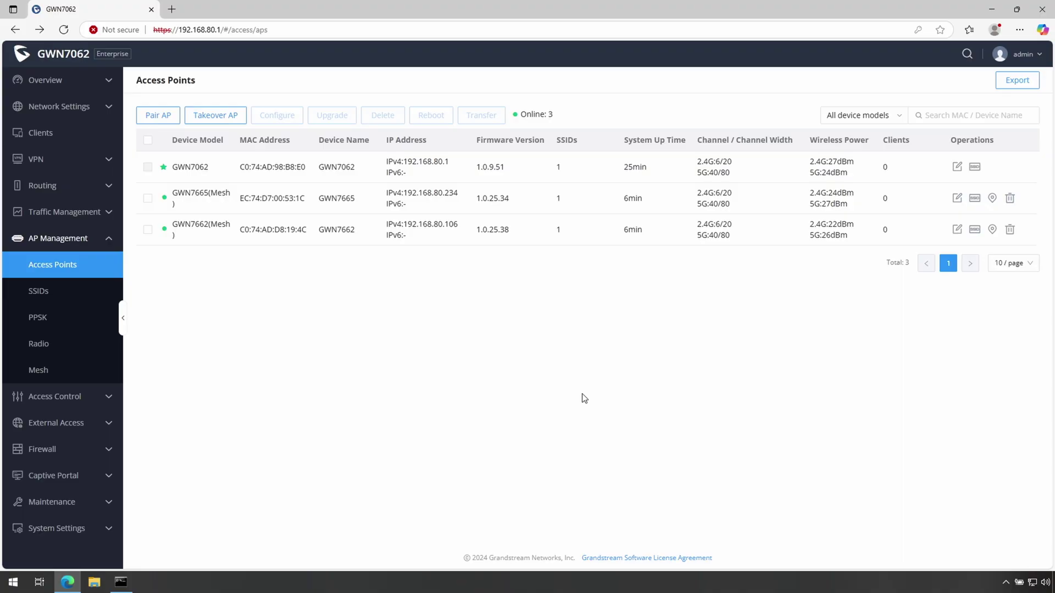
# - Run a Fast.com speed test (830 Mbps) in a new tab, then load gdms.cloud
pyautogui.click(172, 10)
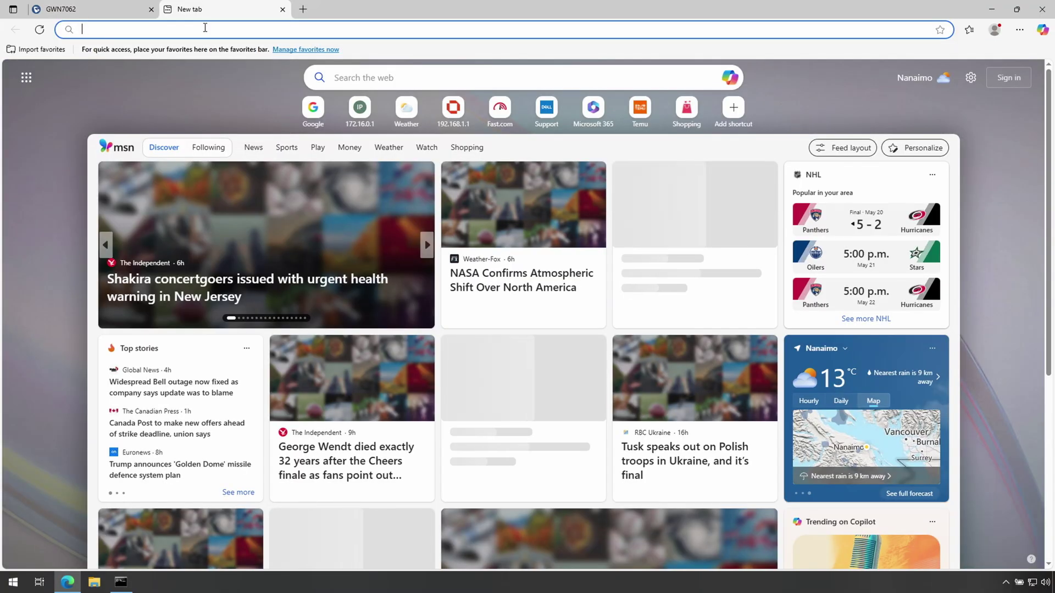
pyautogui.click(205, 28)
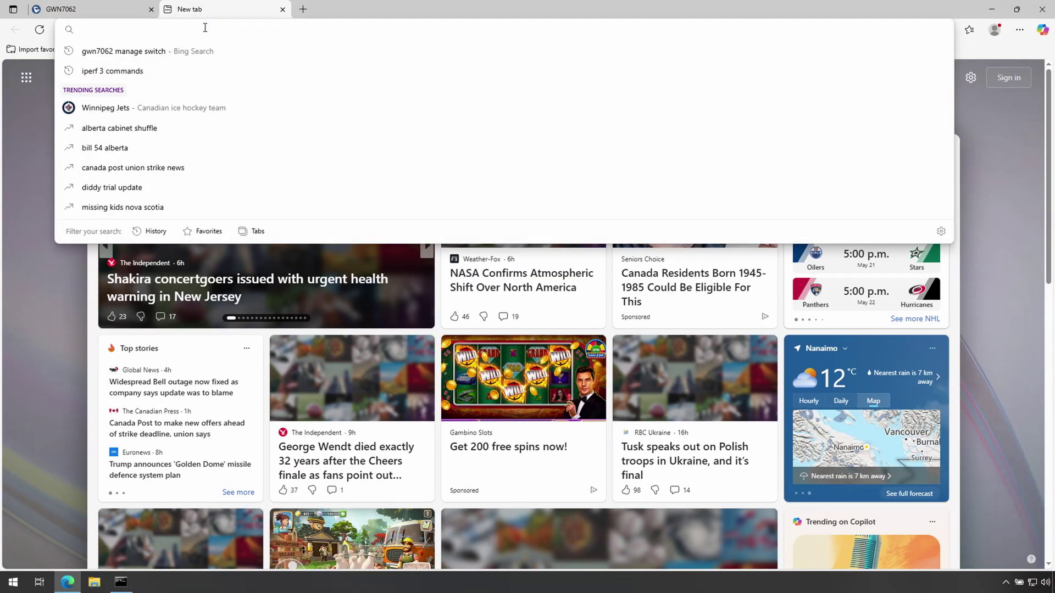
pyautogui.write('fast.com')
pyautogui.press('Return')
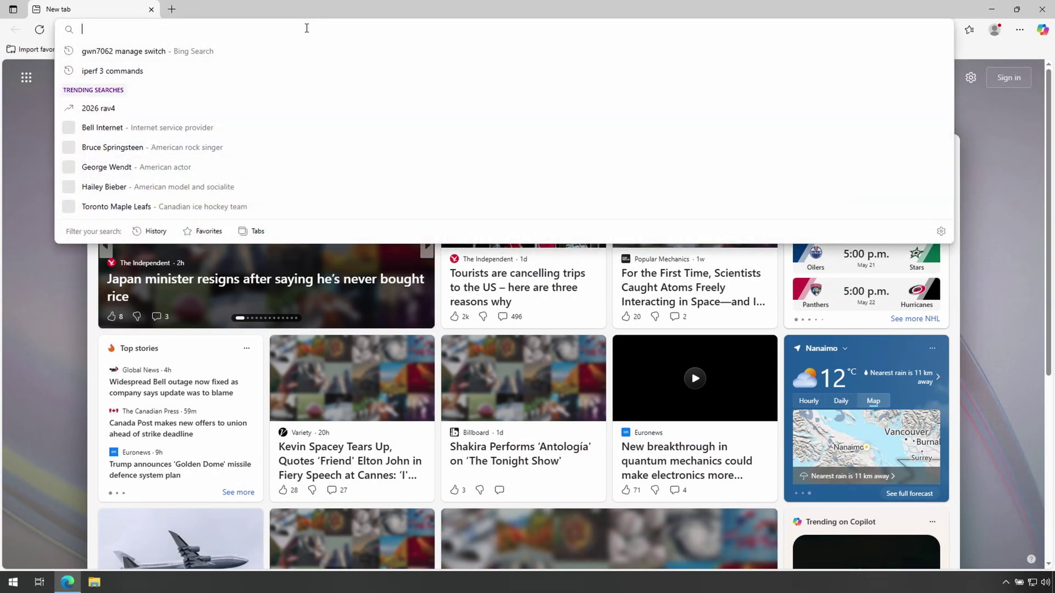
pyautogui.write('gdms.cloud')
pyautogui.press('Return')
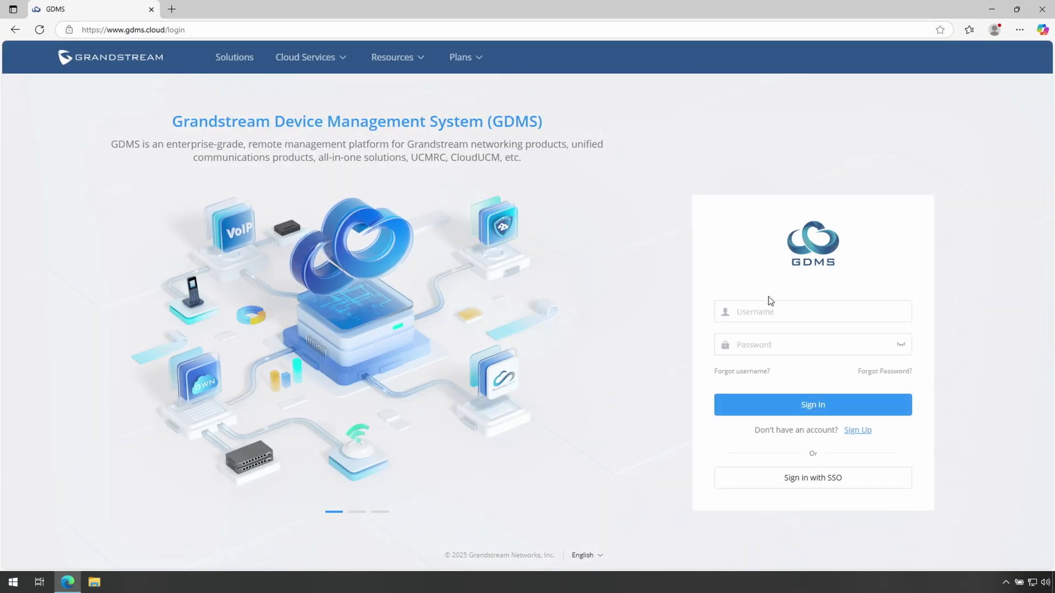
# - Log in to GDMS with the account username and switch to the White-Tower-Mesh network
pyautogui.click(775, 311)
pyautogui.write('jasonslab')
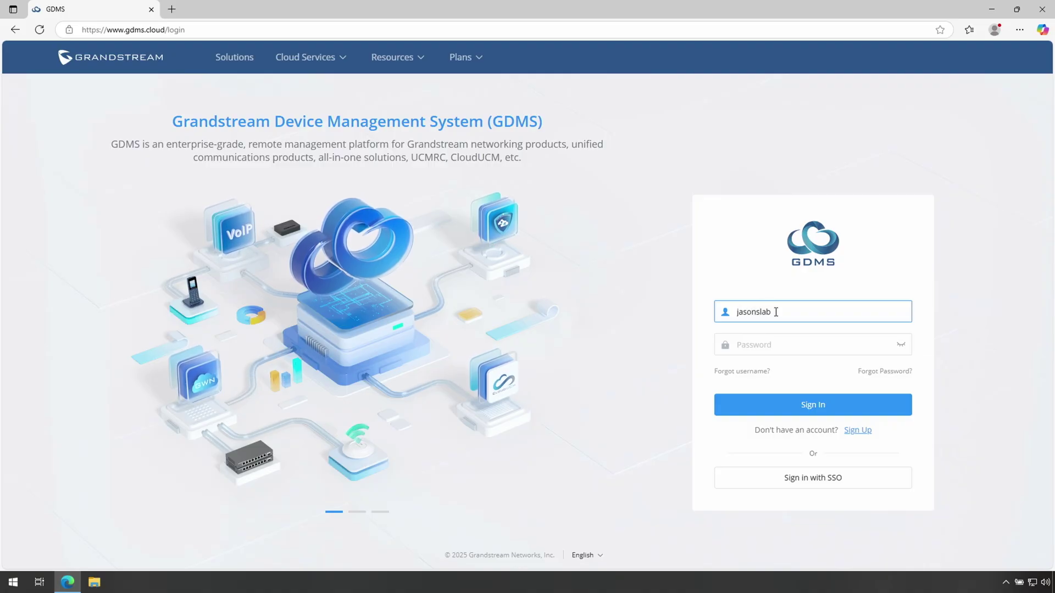
pyautogui.press('Return')
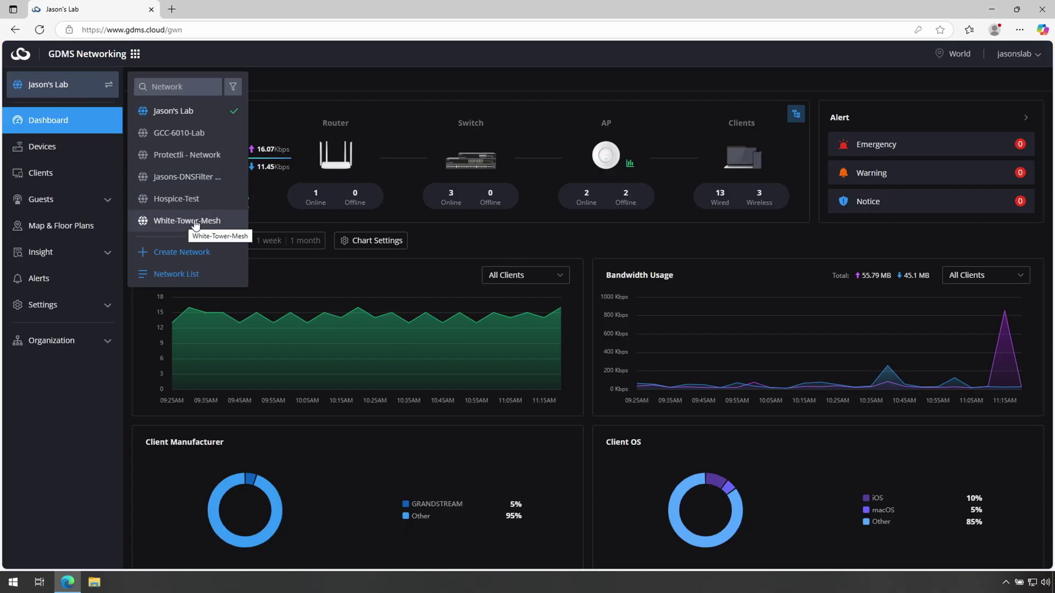
pyautogui.click(195, 221)
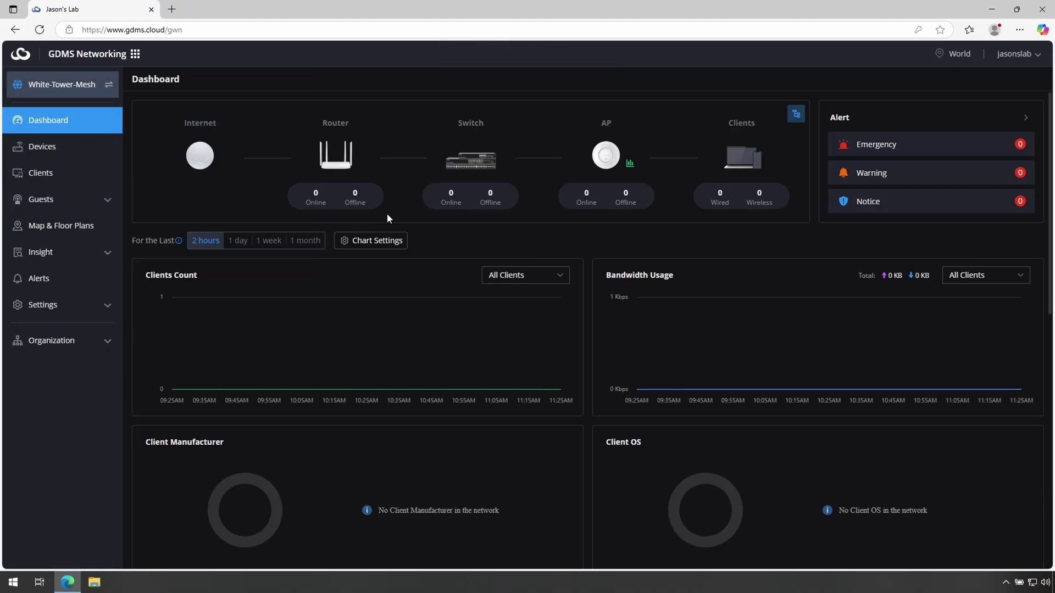
pyautogui.moveTo(415, 301)
# - Add the GWN7062 router as 'White Tower Router', confirm WAN sync, and decline Edge's save-password prompt
pyautogui.click(72, 157)
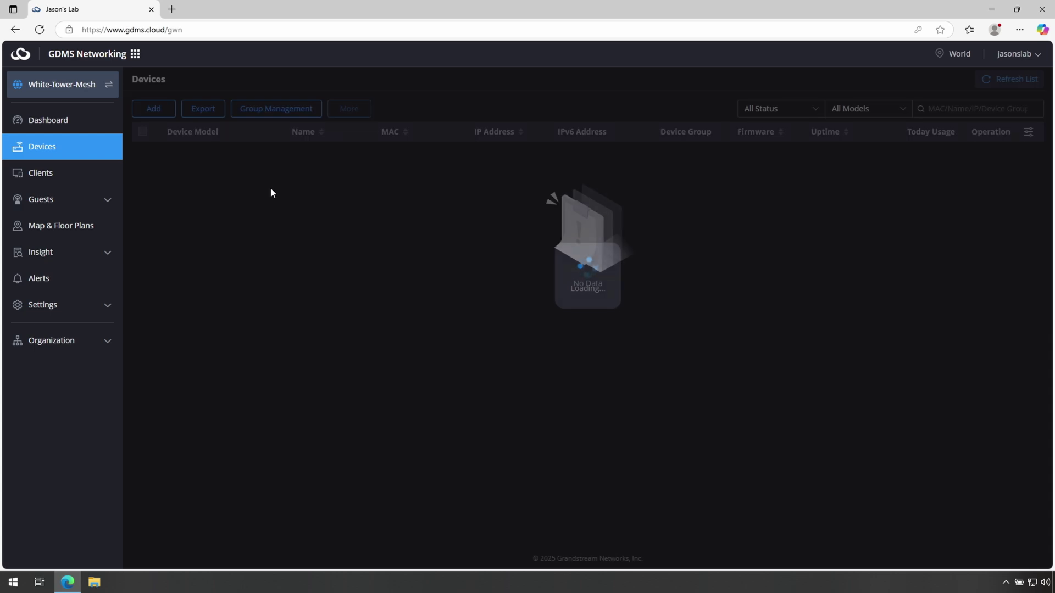
pyautogui.click(155, 110)
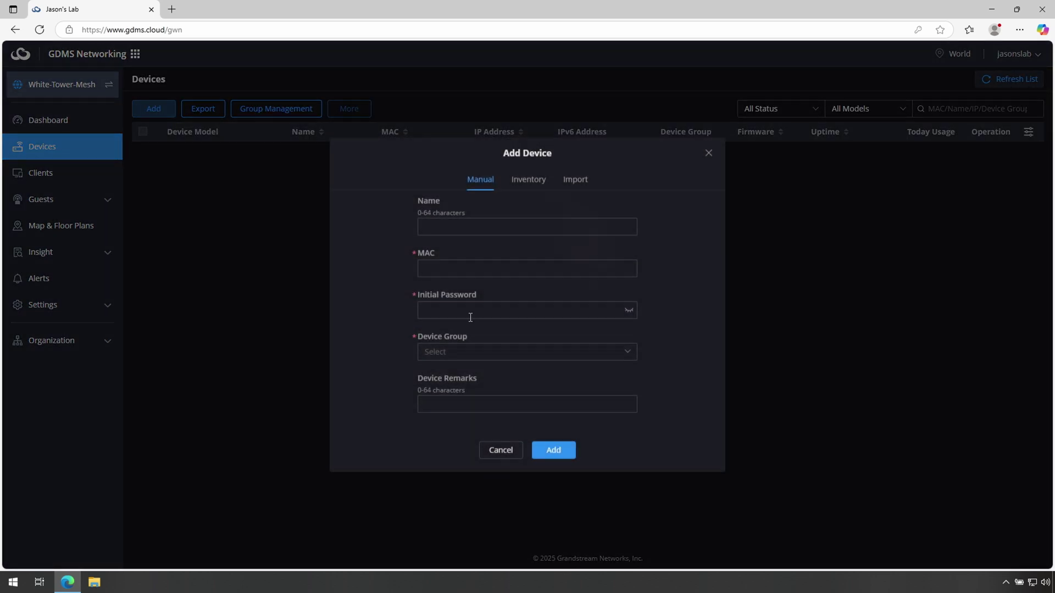
pyautogui.click(476, 228)
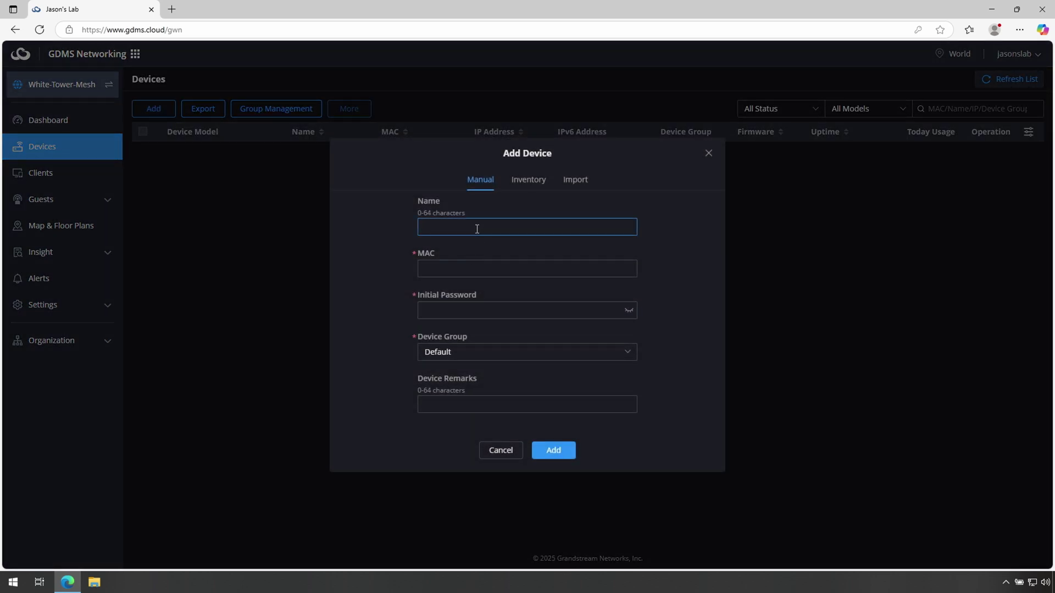
pyautogui.write('White Tower Router')
pyautogui.press('Tab')
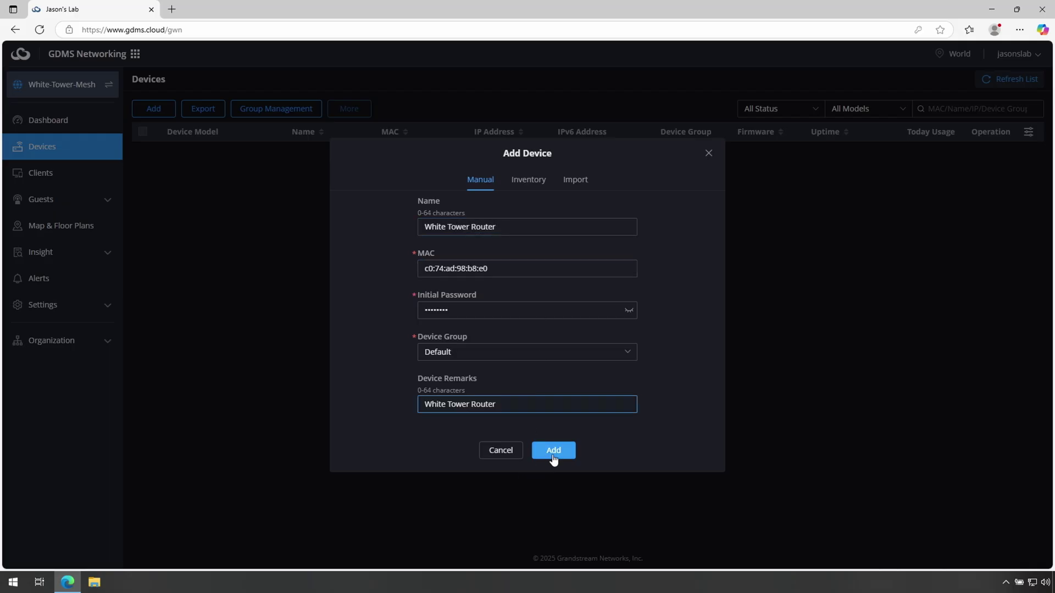
pyautogui.click(553, 460)
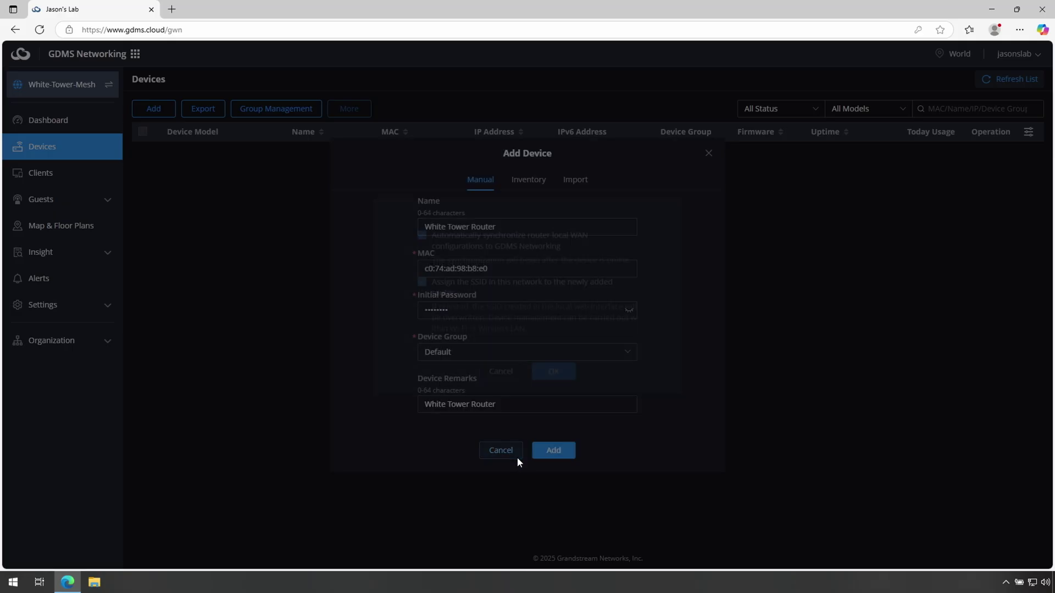
pyautogui.click(553, 381)
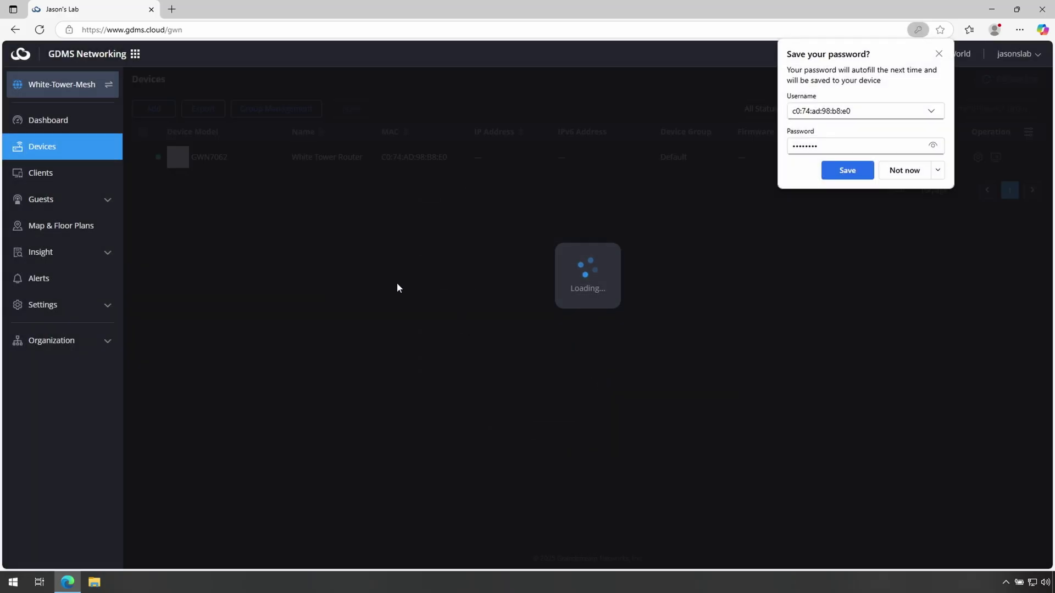
pyautogui.click(864, 174)
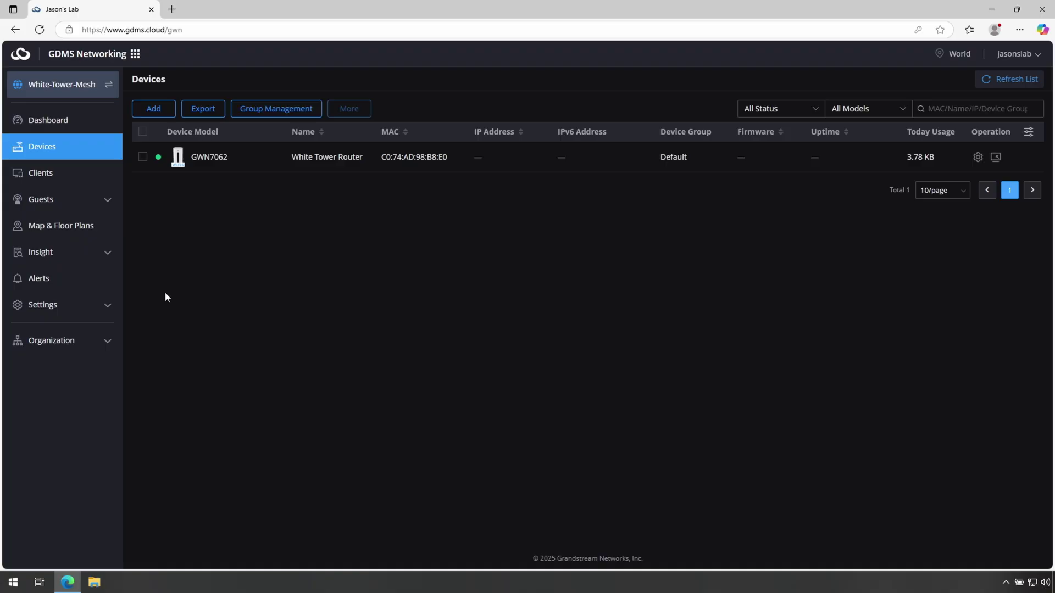
# - Add the GWN7665 access point as 'Wifi6E Ap' with its name as remarks, declining the password prompt
pyautogui.click(157, 108)
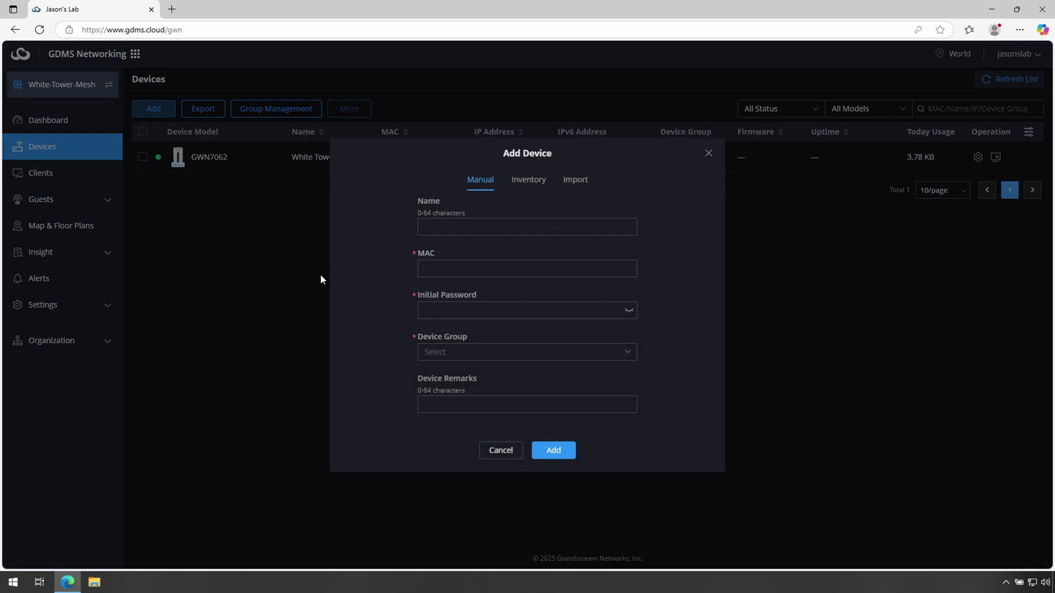
pyautogui.click(501, 225)
pyautogui.write('Wifi6E Ap')
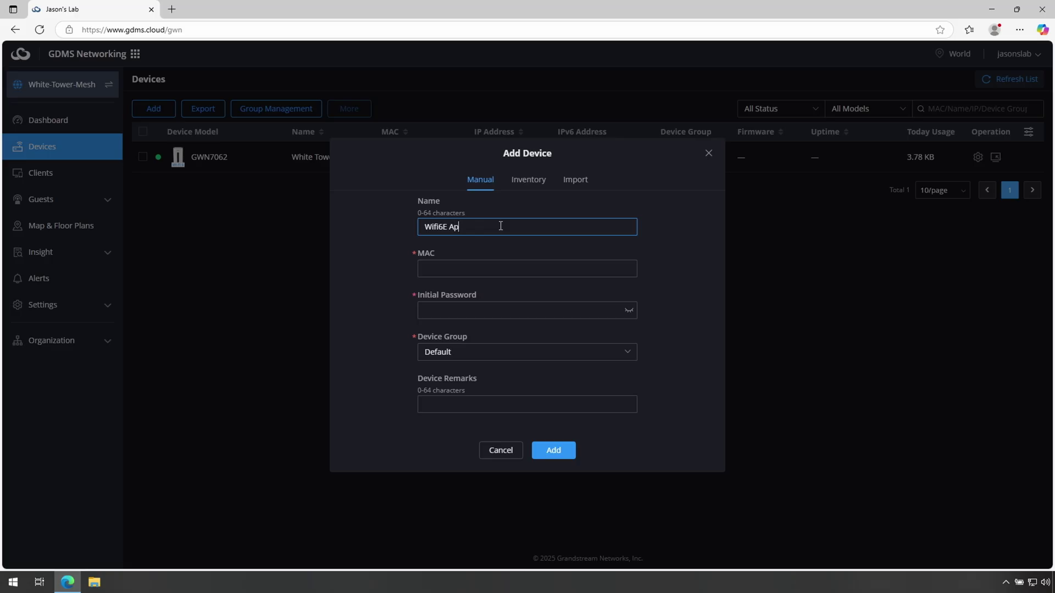
pyautogui.press('Tab')
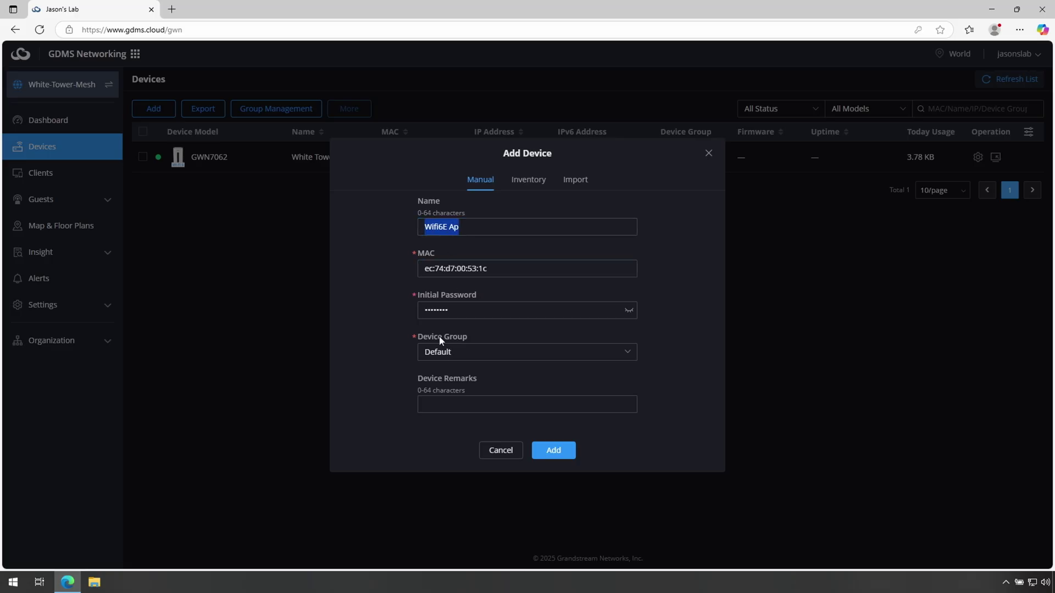
pyautogui.click(453, 403)
pyautogui.write('Wifi6E Ap')
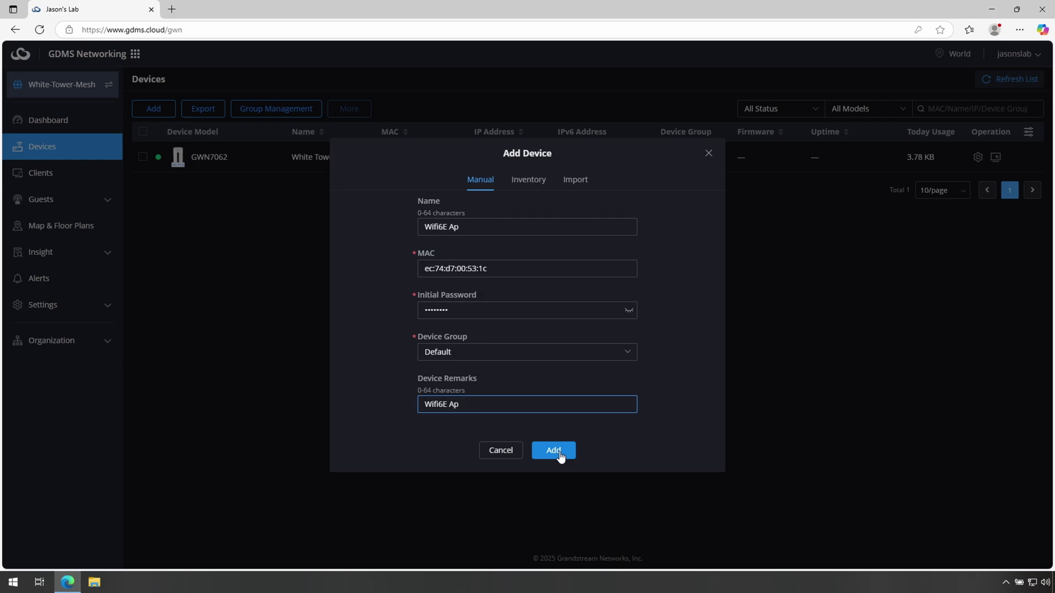
pyautogui.click(560, 455)
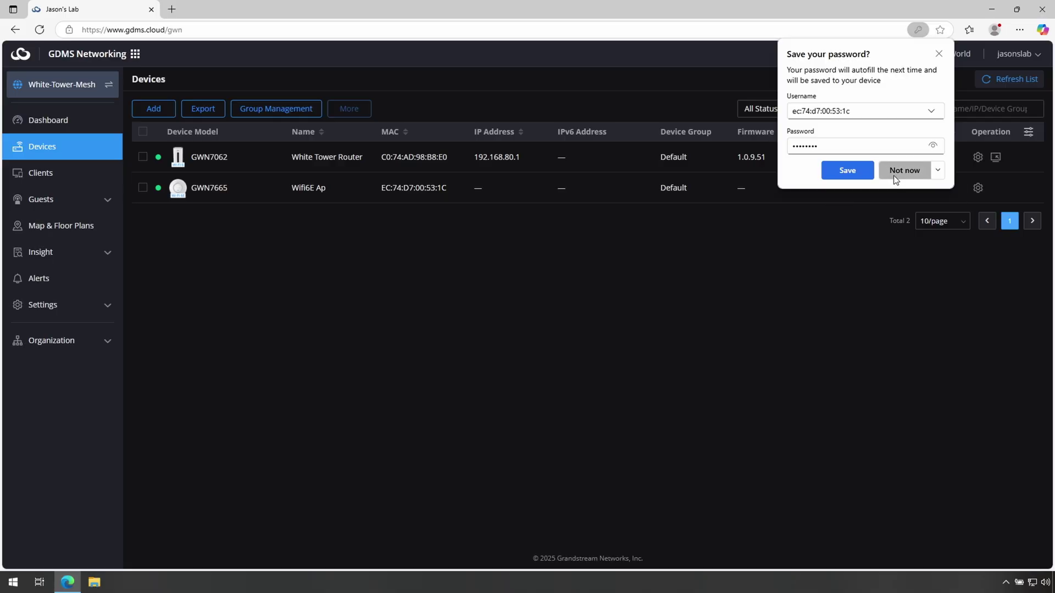
pyautogui.click(894, 176)
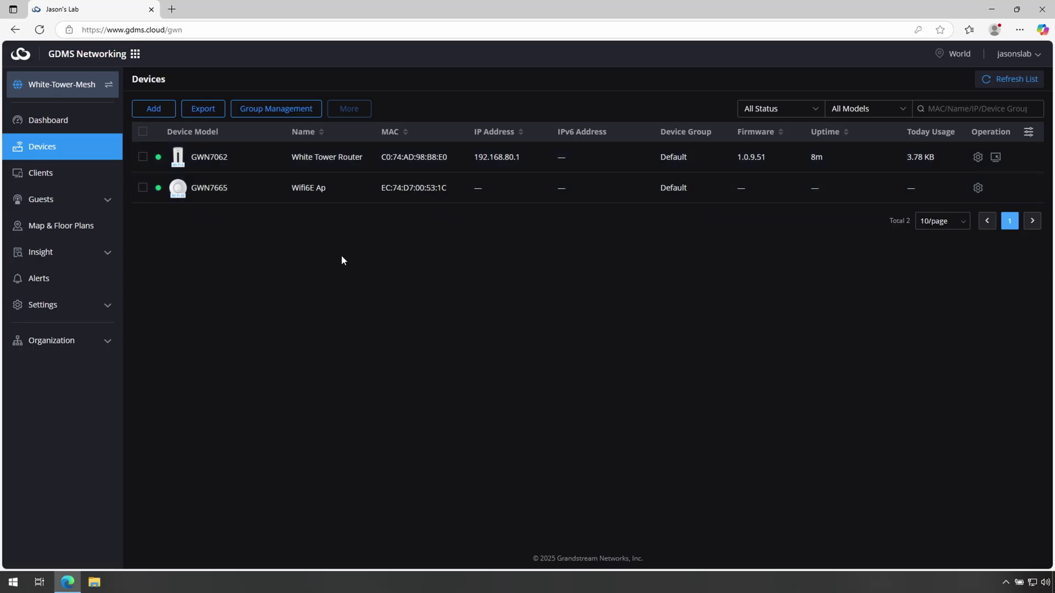
pyautogui.click(159, 114)
# - Add the GWN7662 access point named 'Wifi6 Ap' and decline Edge's save-password prompt
pyautogui.click(469, 227)
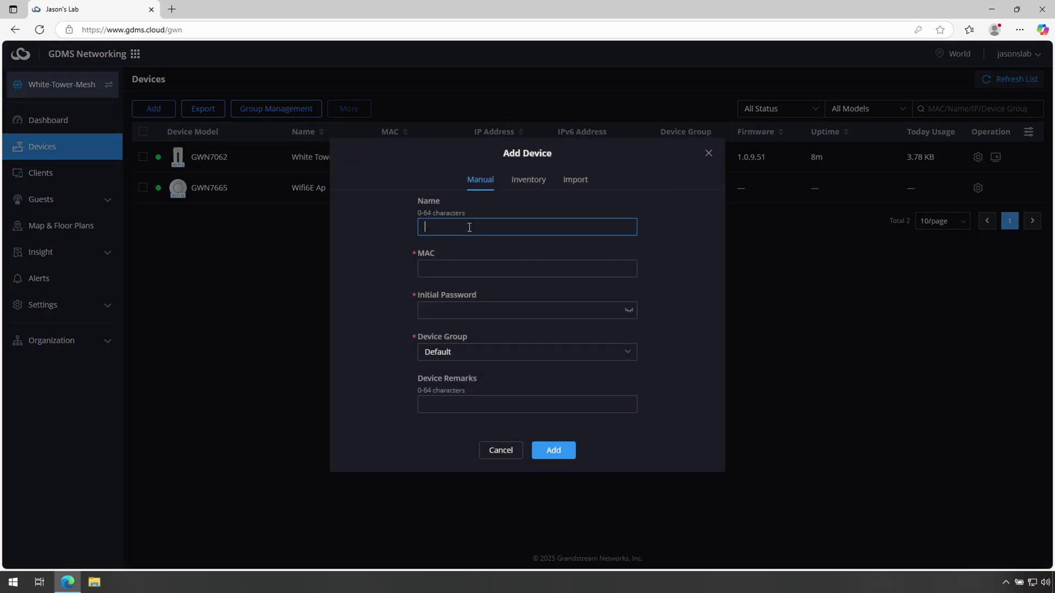
pyautogui.write('Wifi6 Ap')
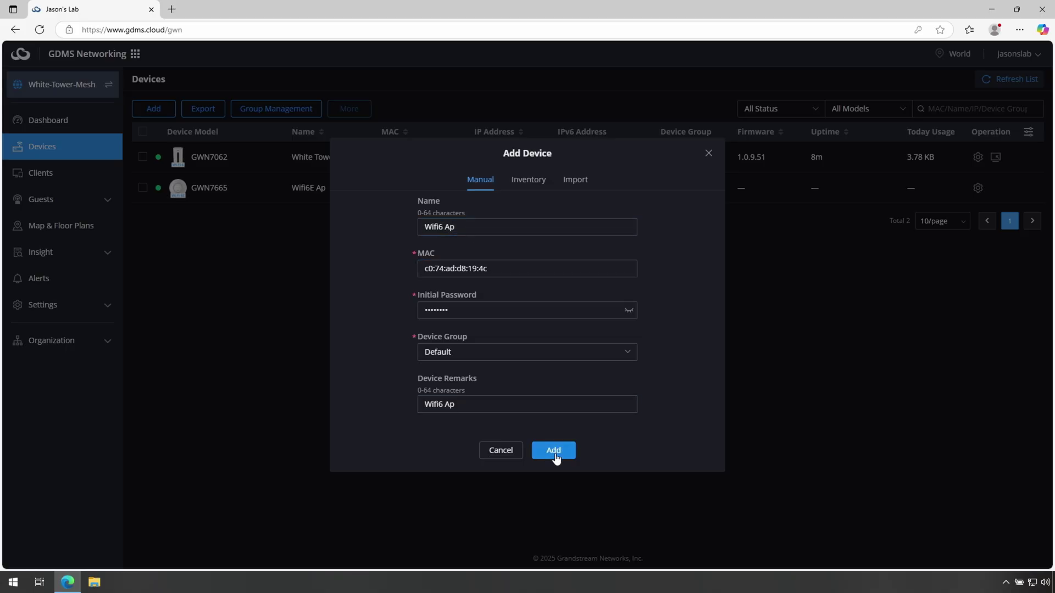
pyautogui.click(555, 454)
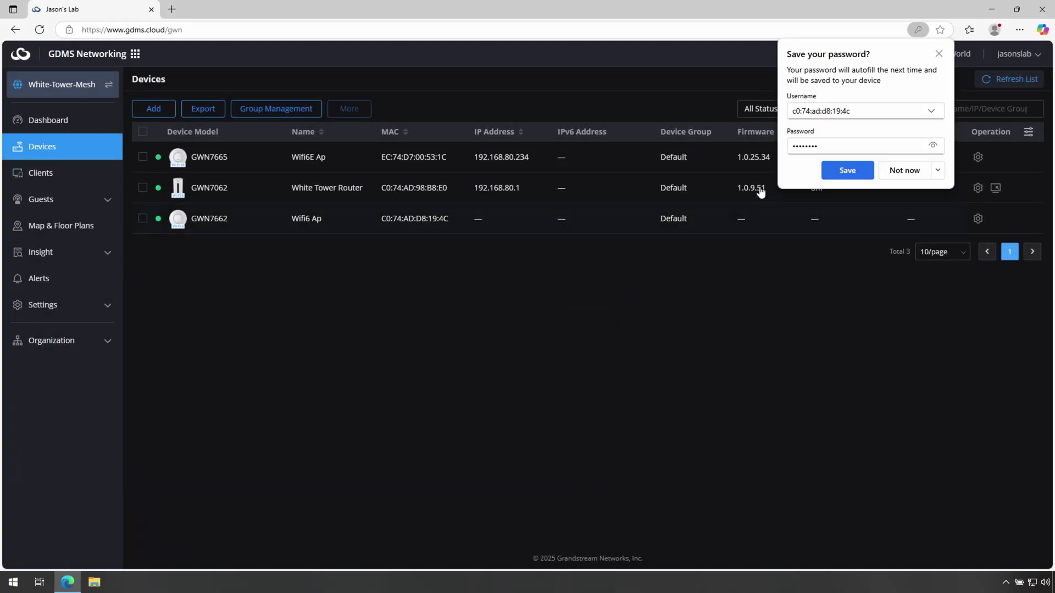
pyautogui.click(916, 173)
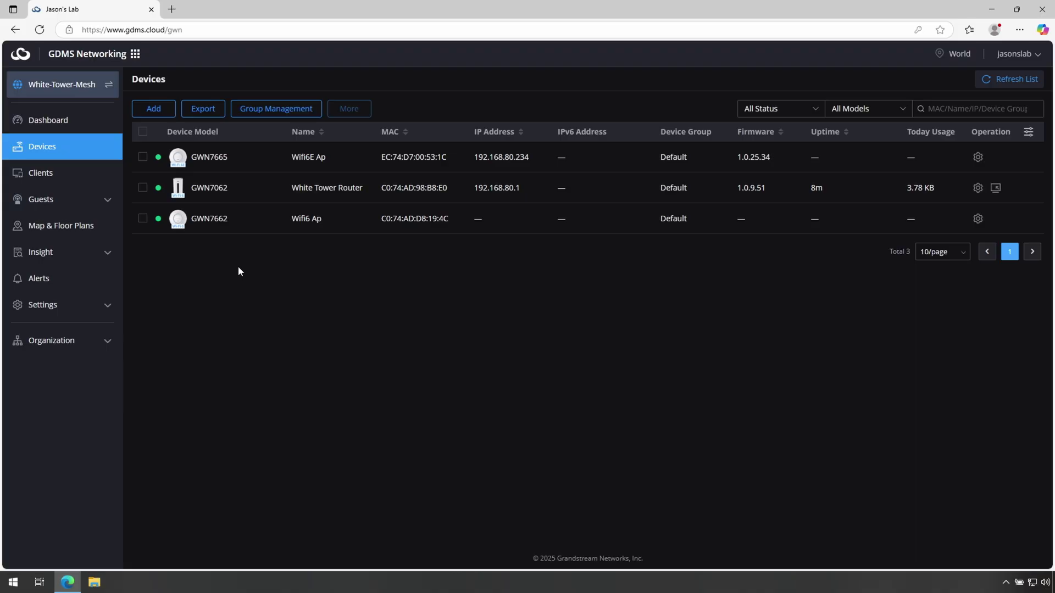
pyautogui.click(149, 109)
# - Add the GWN7711P switch with name '8 Port Mini' and its MAC address
pyautogui.click(445, 226)
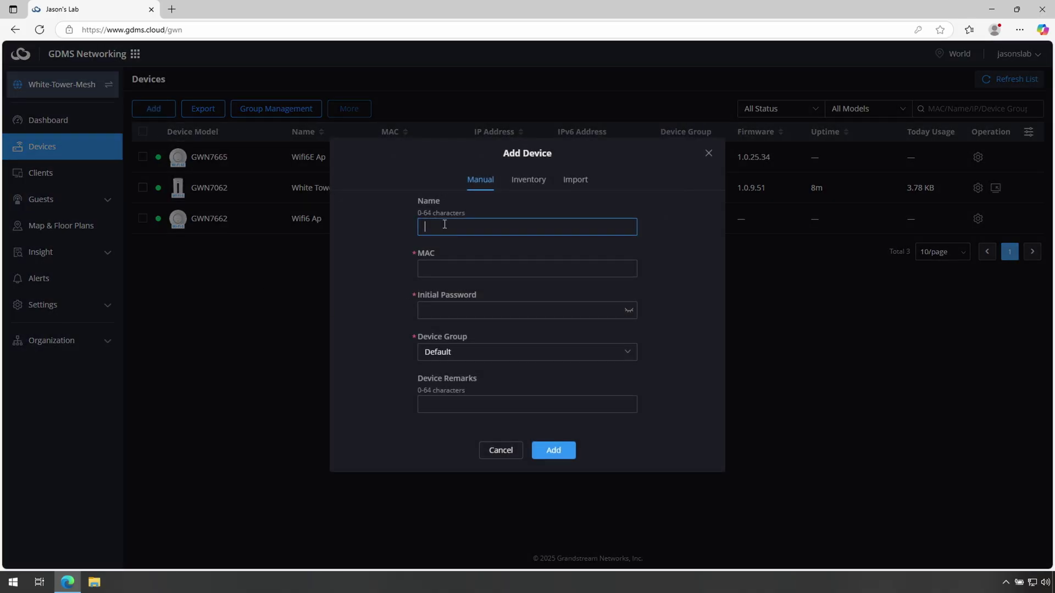
pyautogui.write('8 Port Mini')
pyautogui.press('Tab')
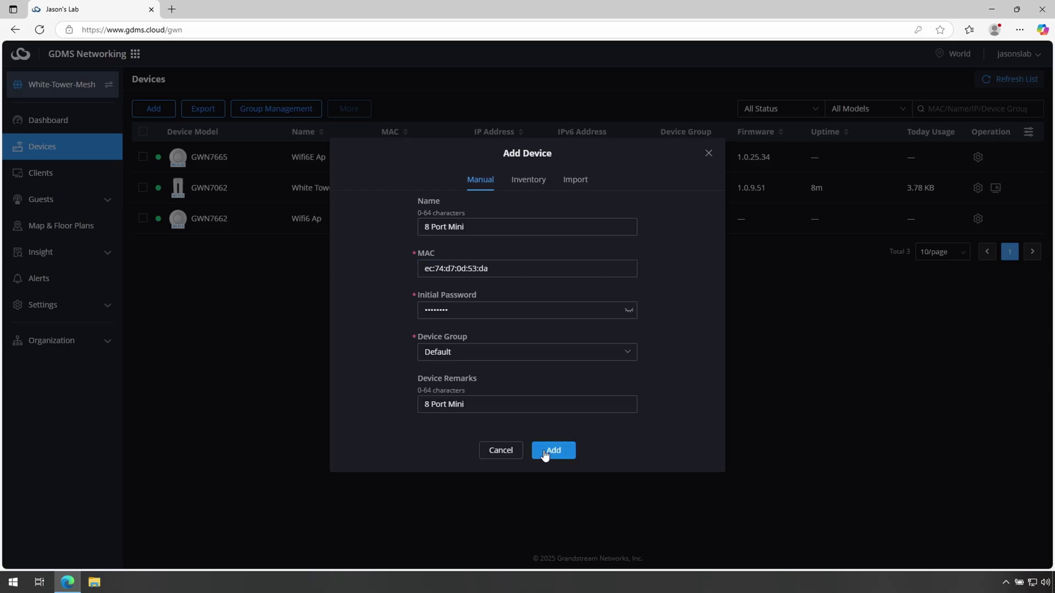
pyautogui.click(549, 452)
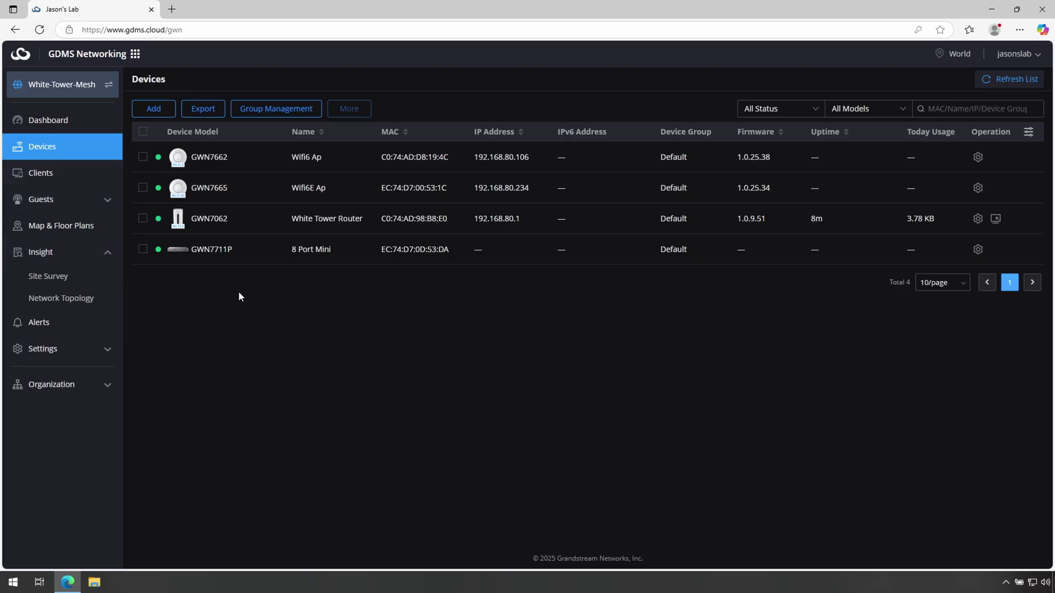
# - Show 2.4G, 5G, 6G Wi-Fi and wired clients plus mesh APs on the Network Topology map
pyautogui.click(83, 298)
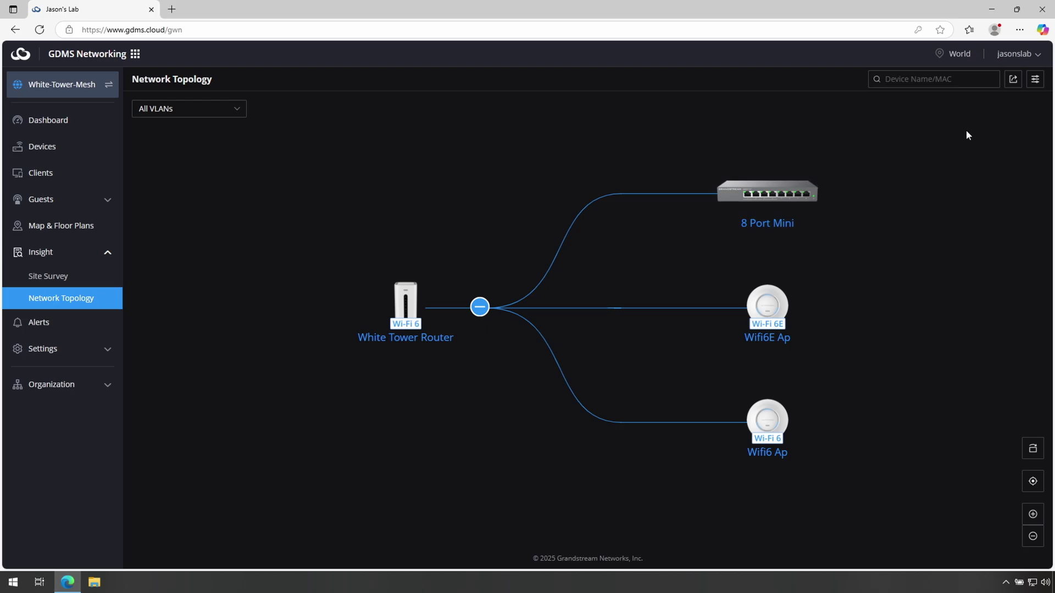
pyautogui.click(1034, 80)
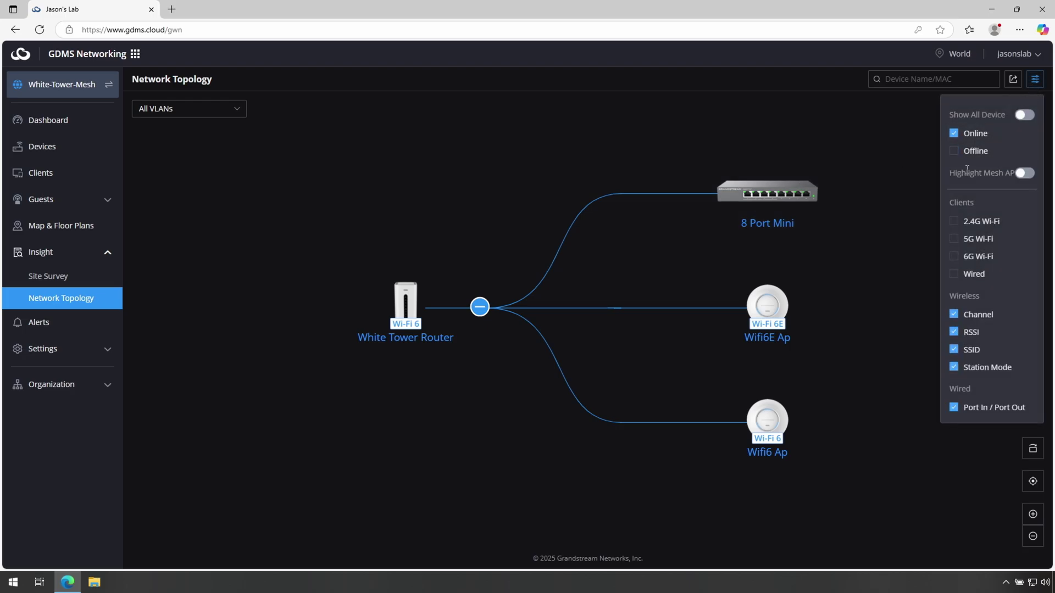
pyautogui.click(954, 221)
pyautogui.click(954, 238)
pyautogui.click(953, 256)
pyautogui.click(954, 274)
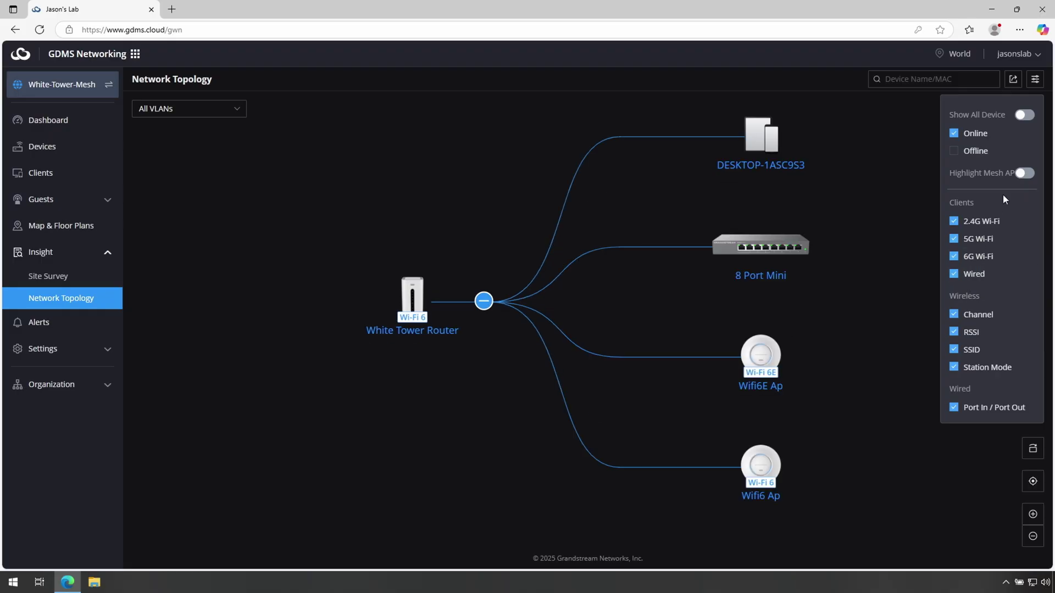
pyautogui.click(1025, 173)
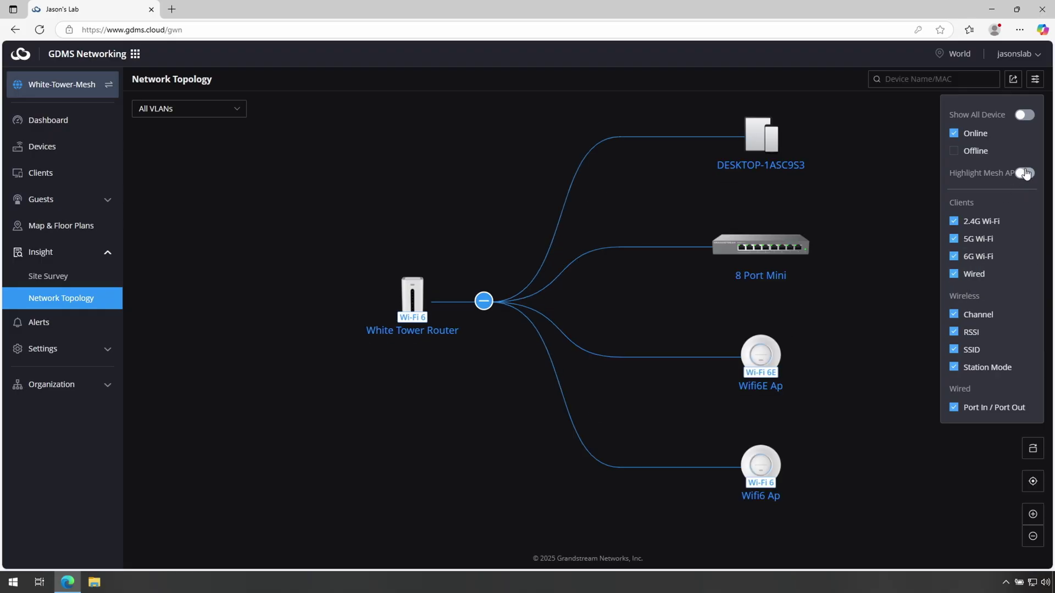
pyautogui.click(858, 330)
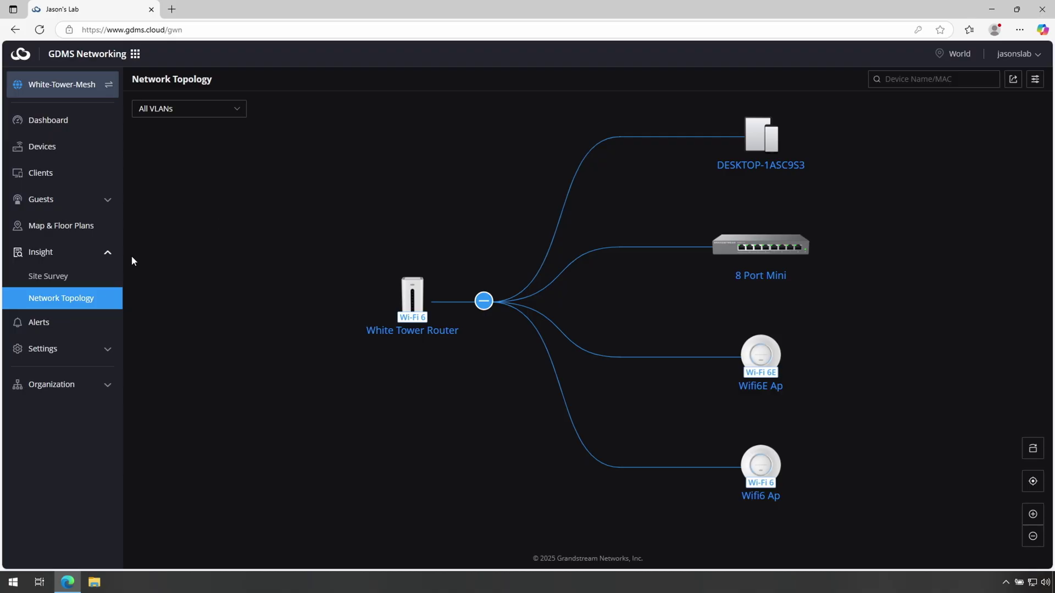
# - Replace the WPA passphrase in GWN-Cloud's Access Security settings and save the network
pyautogui.click(46, 356)
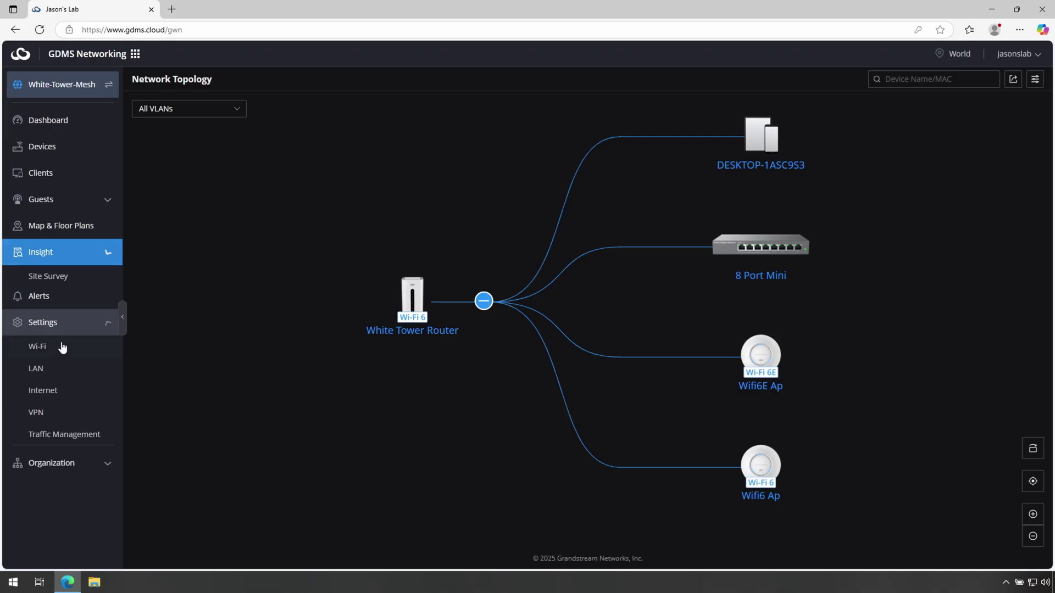
pyautogui.click(49, 334)
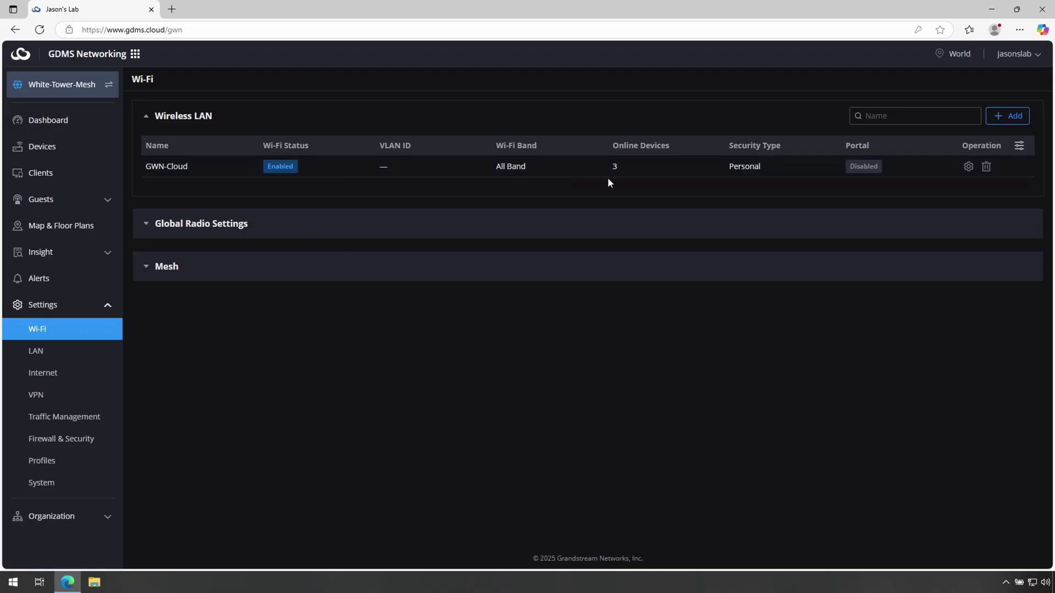
pyautogui.click(968, 166)
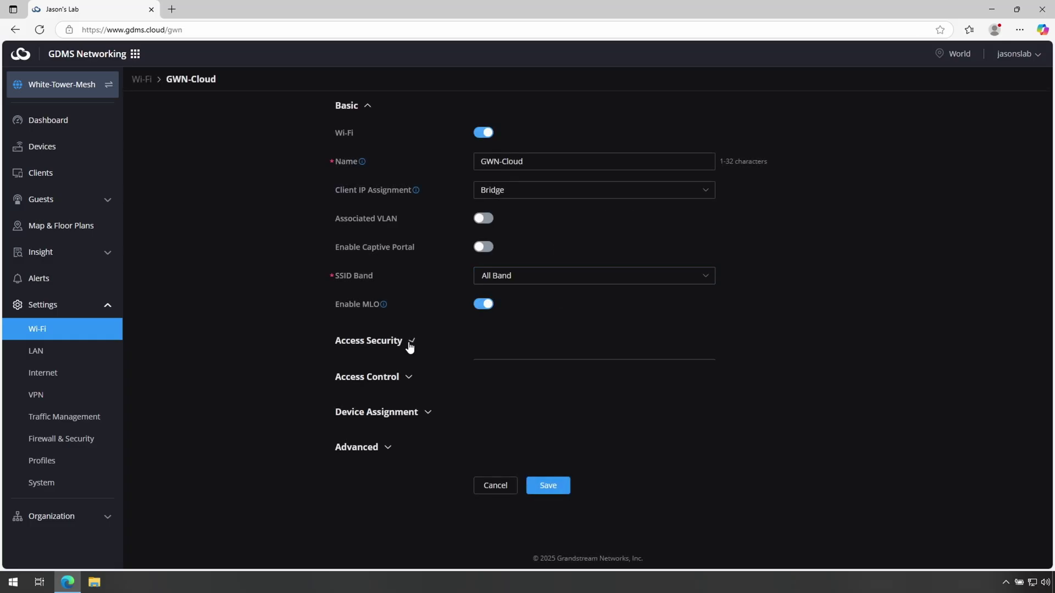
pyautogui.click(411, 341)
pyautogui.moveTo(504, 395); pyautogui.dragTo(454, 389)
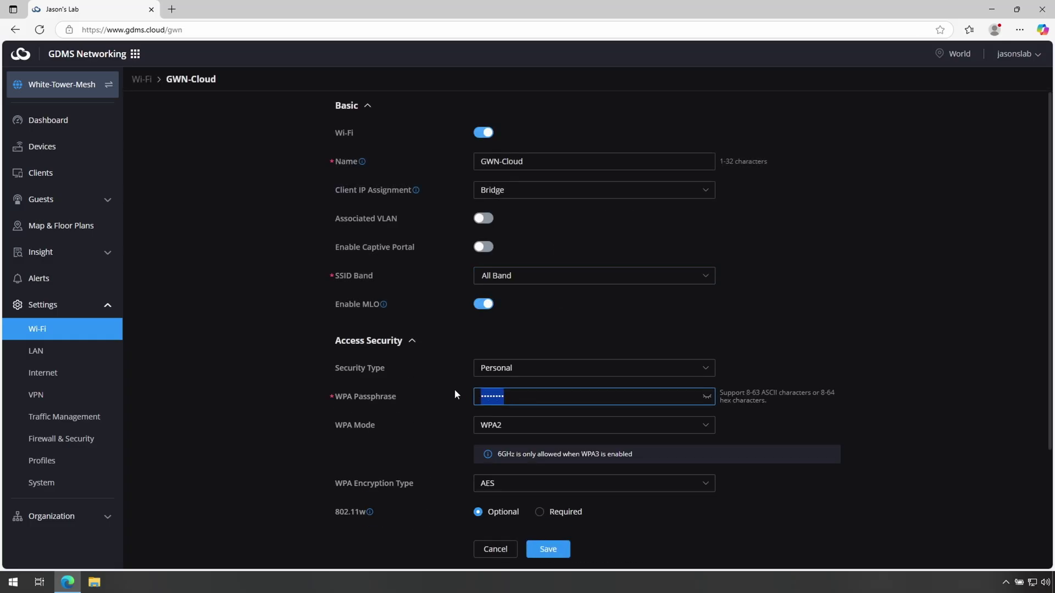
pyautogui.write('••••••••••')
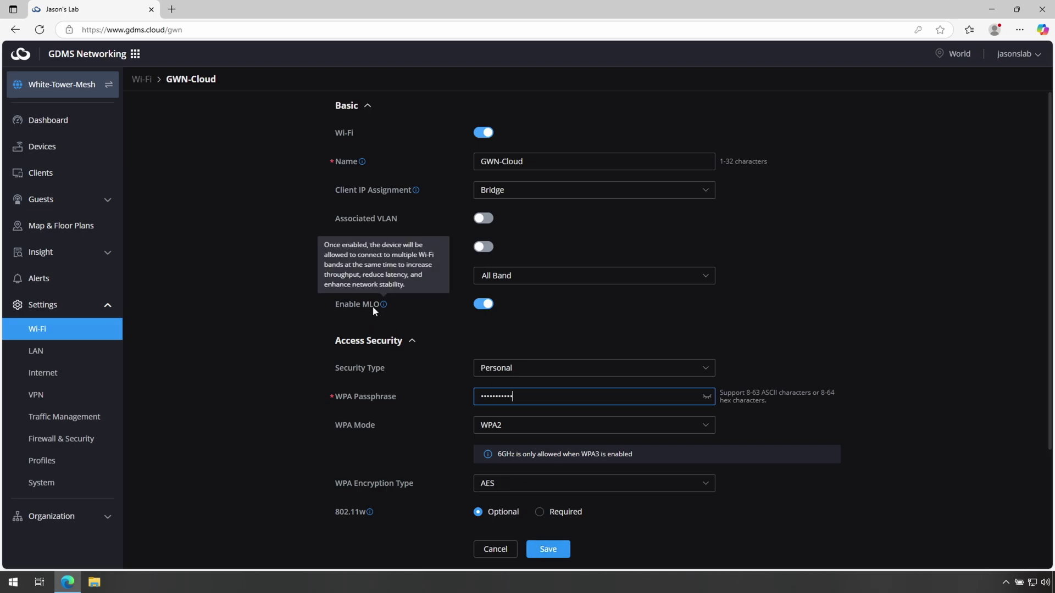
pyautogui.click(556, 550)
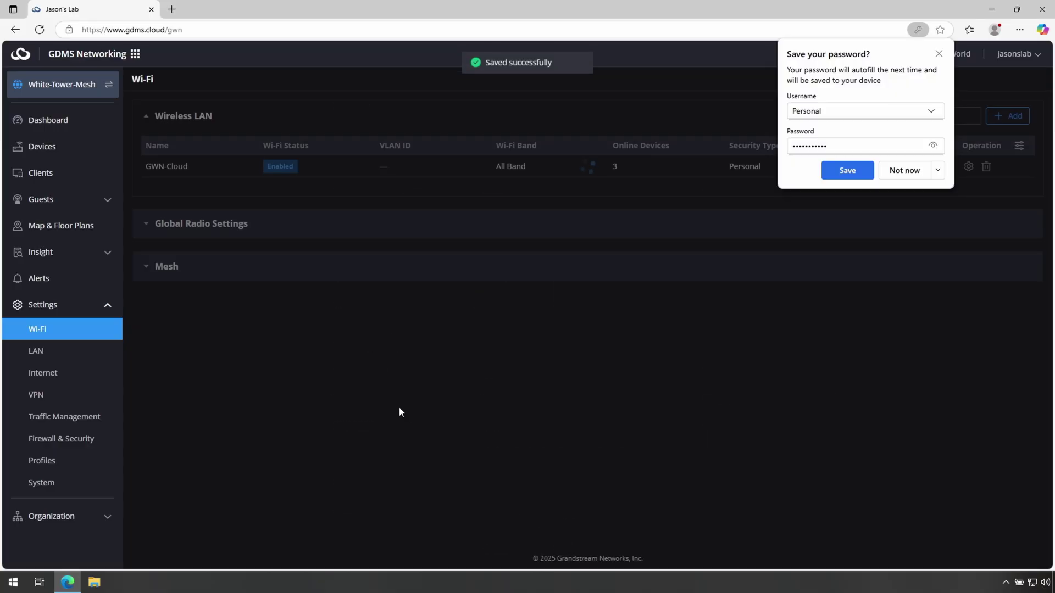
# - Decline saving the Wi-Fi passphrase in Edge and return to the Devices list
pyautogui.click(903, 171)
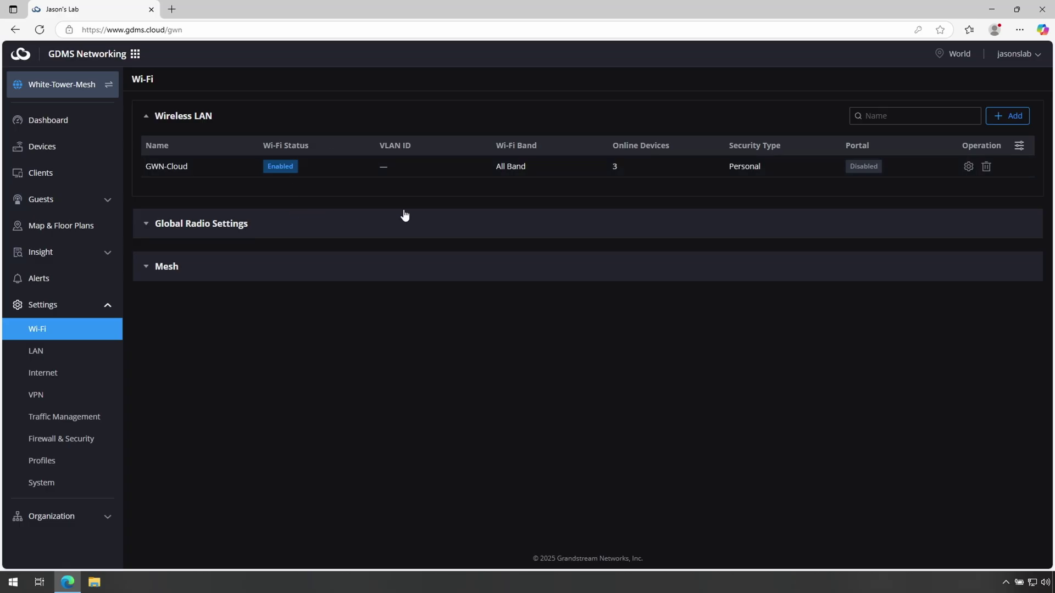
pyautogui.click(43, 146)
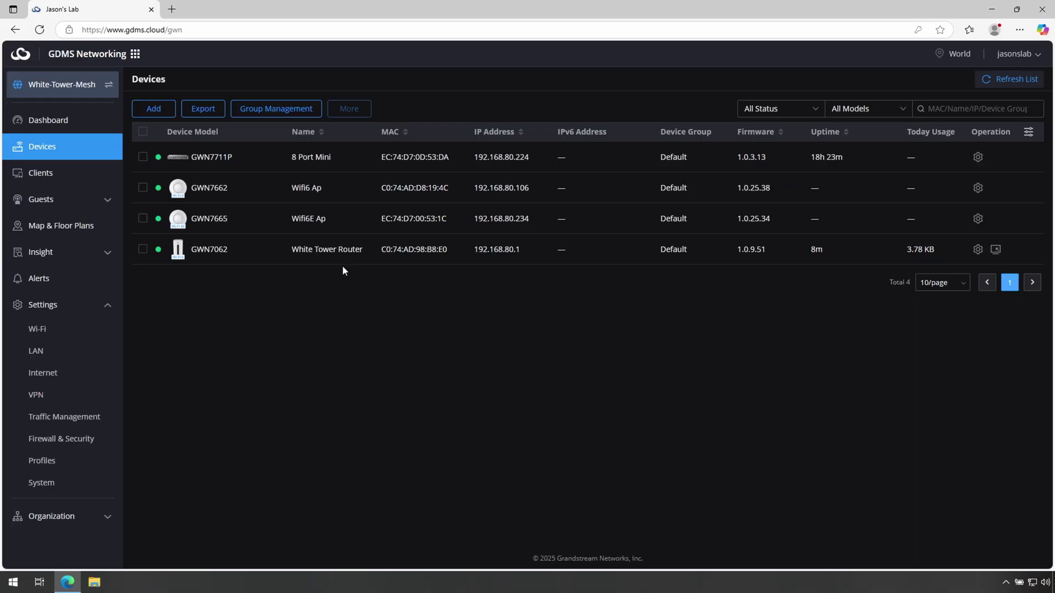
# - Turn on Enable Mesh (5-minute scan, 5G&6G interface, cascade 3) in site Wi-Fi settings and save
pyautogui.click(88, 336)
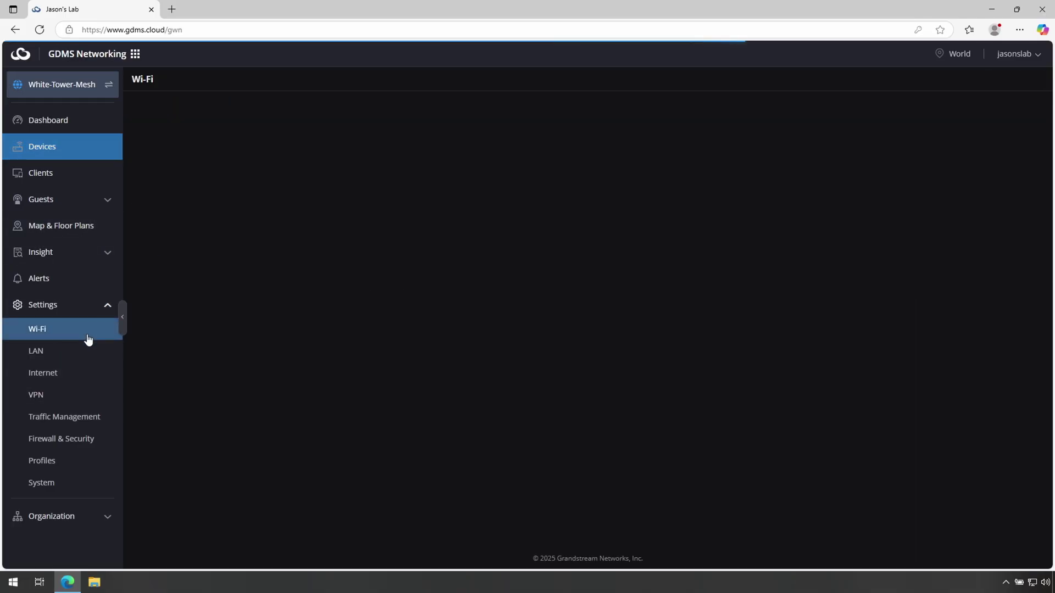
pyautogui.click(149, 268)
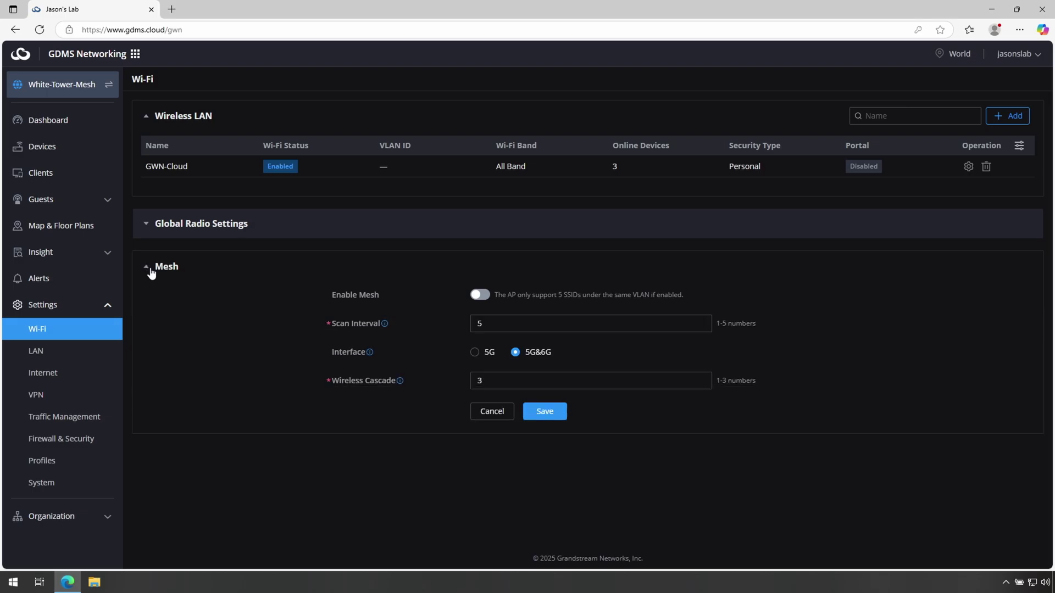
pyautogui.click(551, 418)
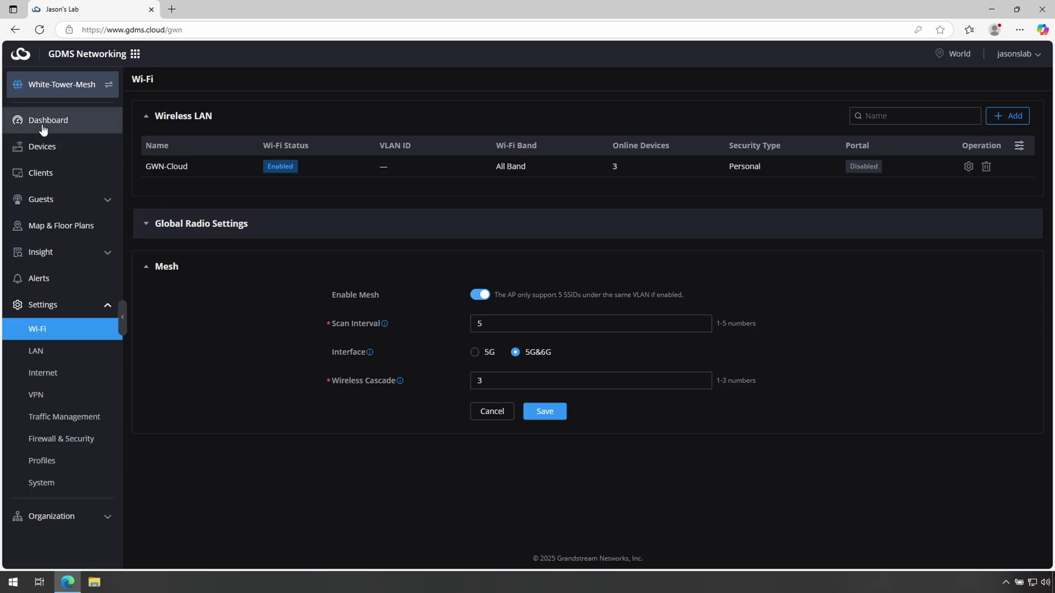
pyautogui.click(51, 151)
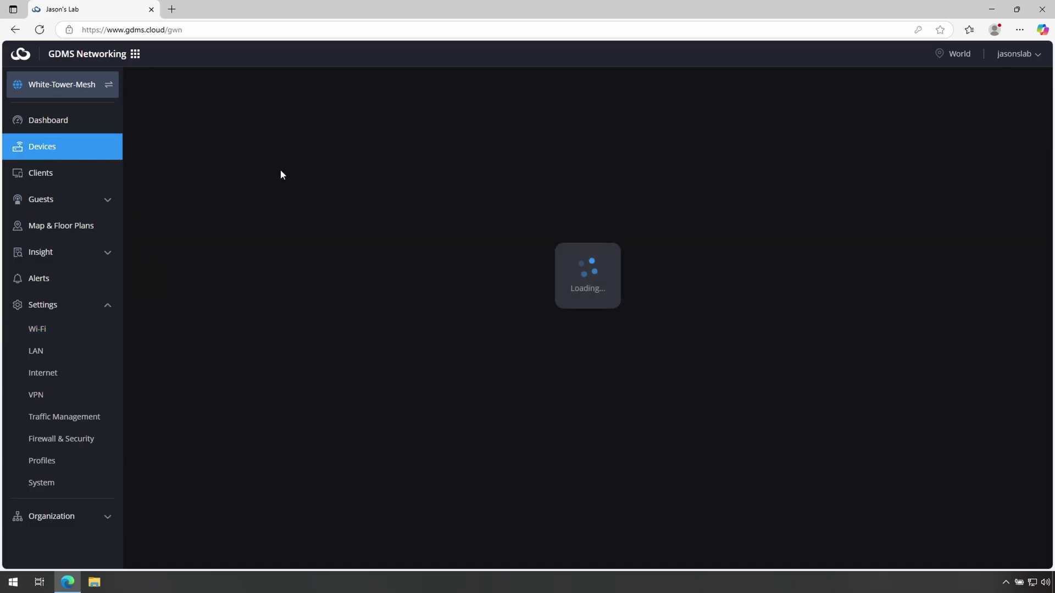
# - Open cmd via Win+R and run 'ping 192.168.80.1 -t' beside the device list
pyautogui.click(13, 583)
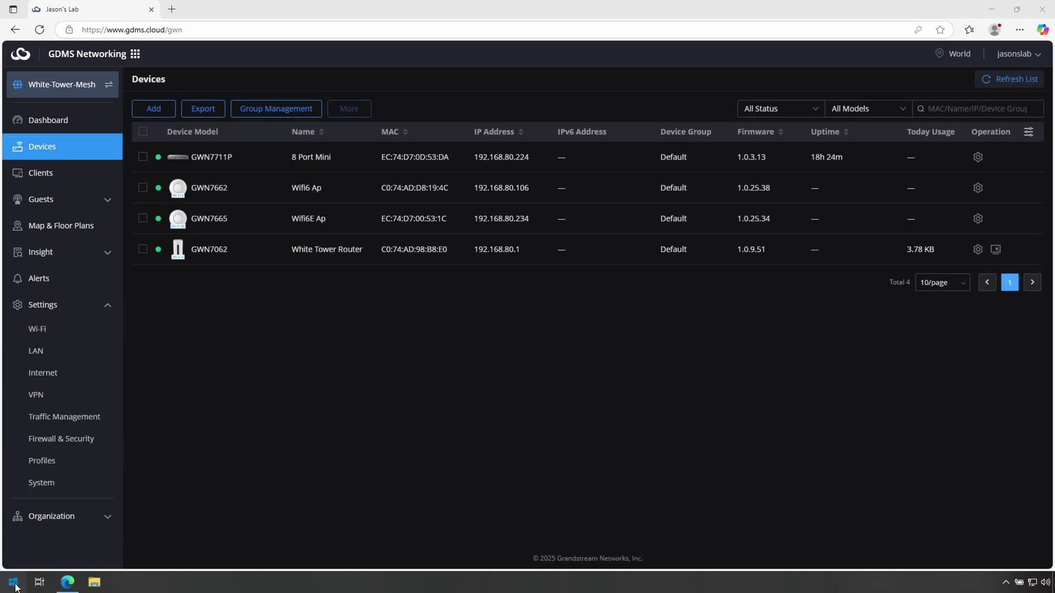
pyautogui.press('super+r')
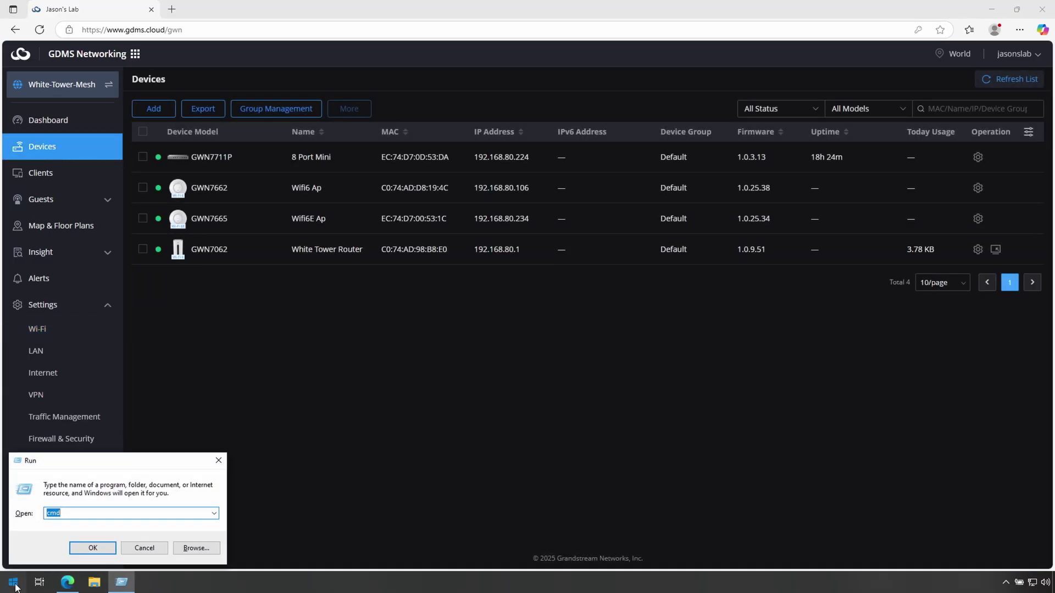
pyautogui.write('cmd')
pyautogui.press('Return')
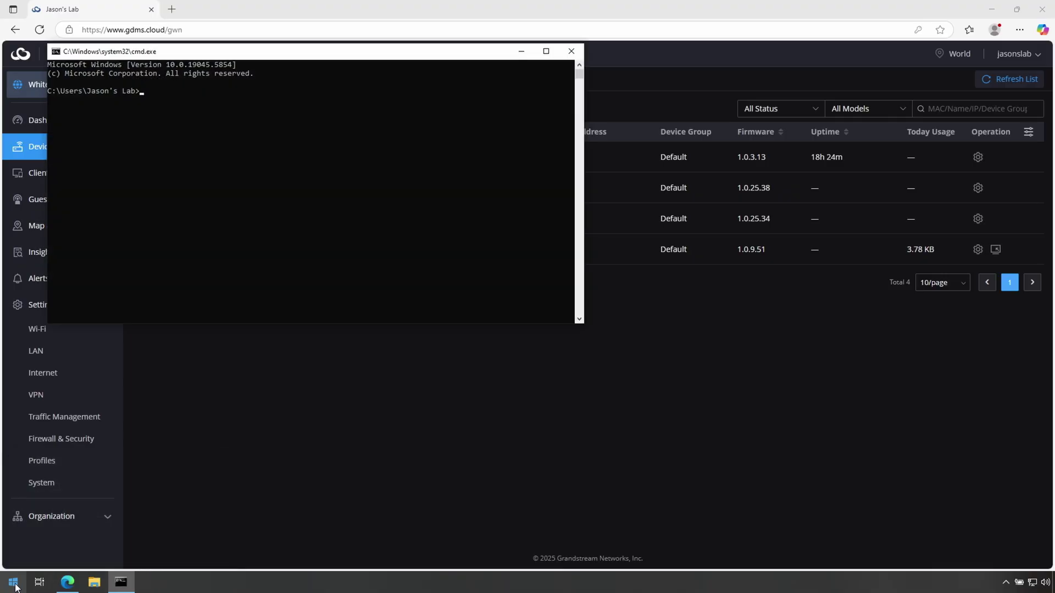
pyautogui.write('ping 192.168.80.1 -t')
pyautogui.moveTo(325, 55); pyautogui.dragTo(533, 153)
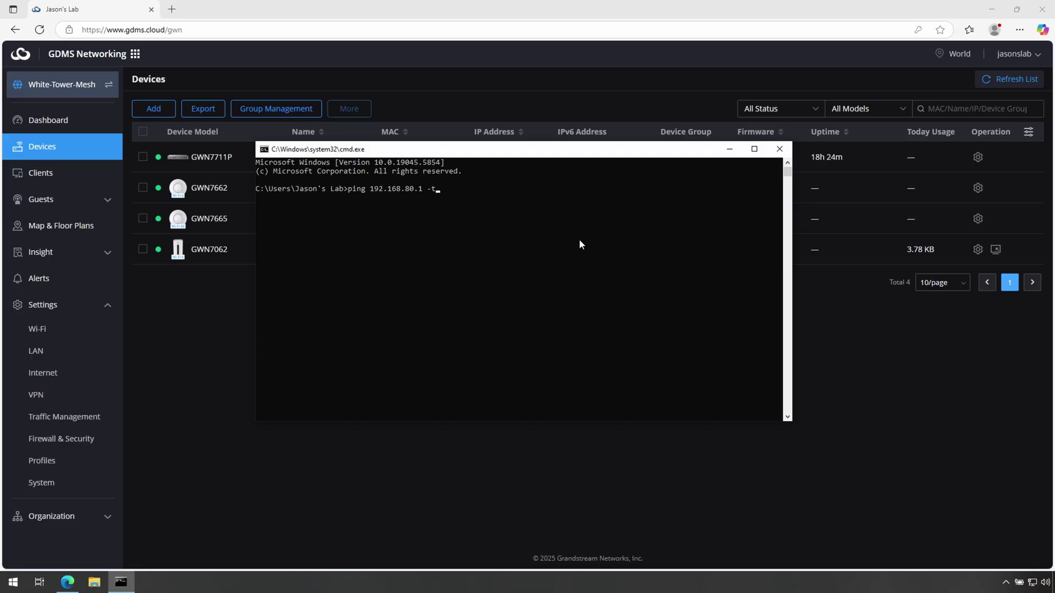
pyautogui.press('Return')
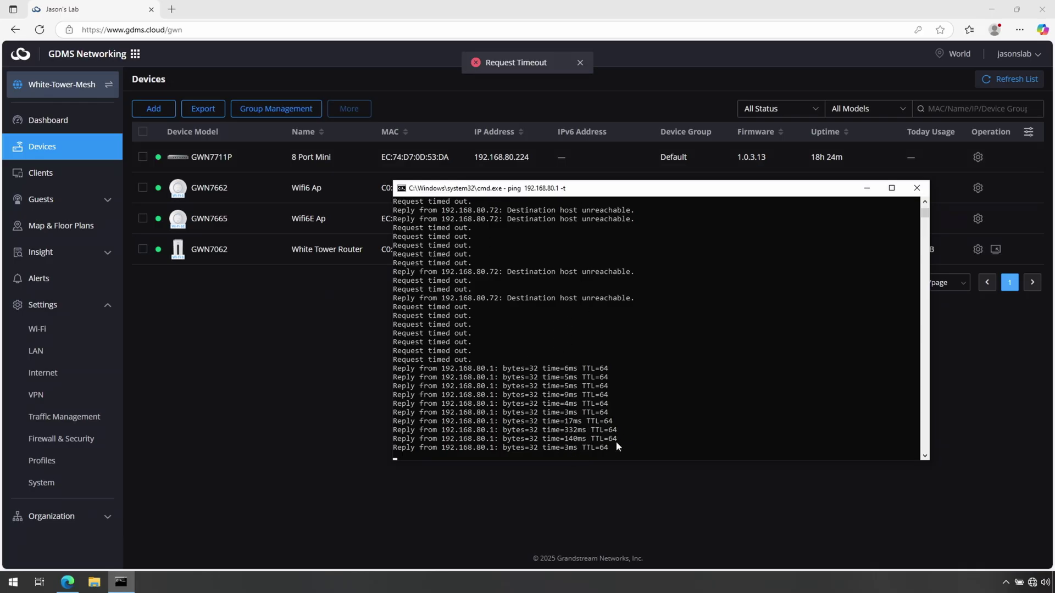
# - Bring the GDMS Devices page back to the front and close the firmware upgrade notice
pyautogui.click(338, 420)
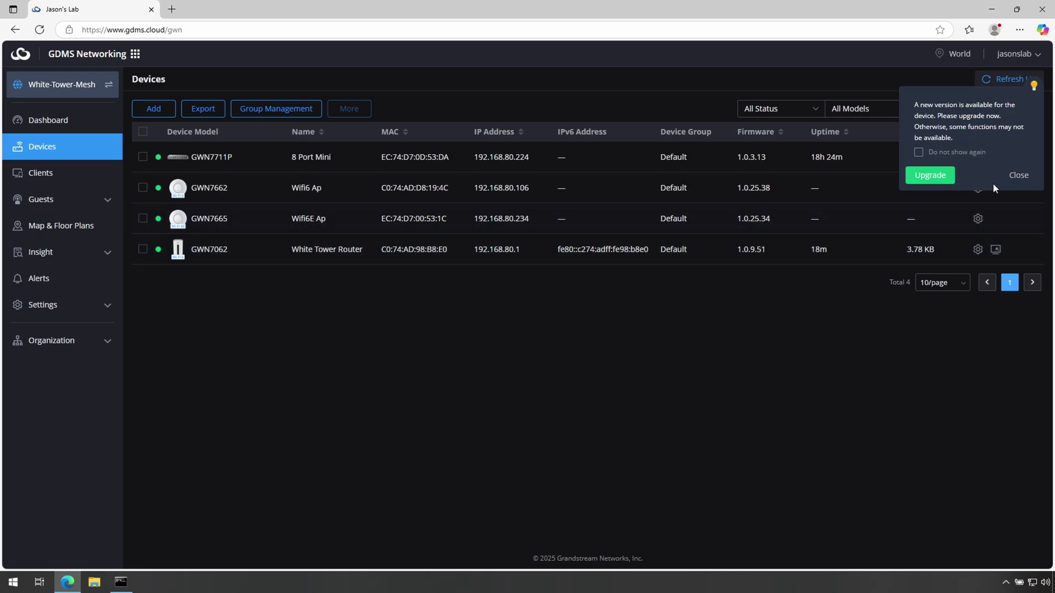
pyautogui.click(1012, 177)
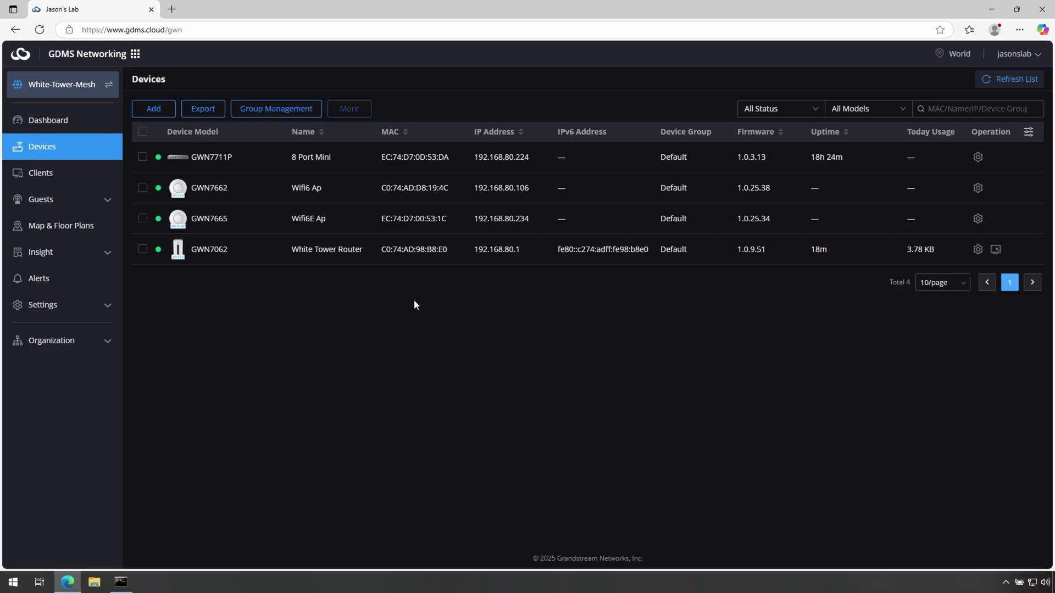
# - Run a fast.com speed test in a new tab (790 Mbps), then return to the GDMS site
pyautogui.click(172, 9)
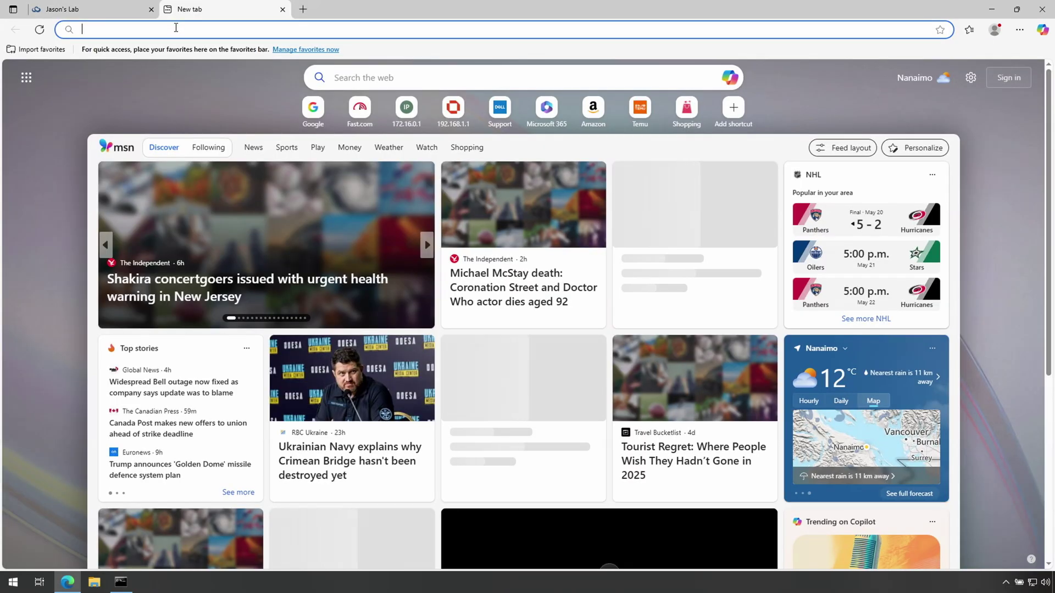
pyautogui.click(175, 28)
pyautogui.write('fast.com')
pyautogui.press('Return')
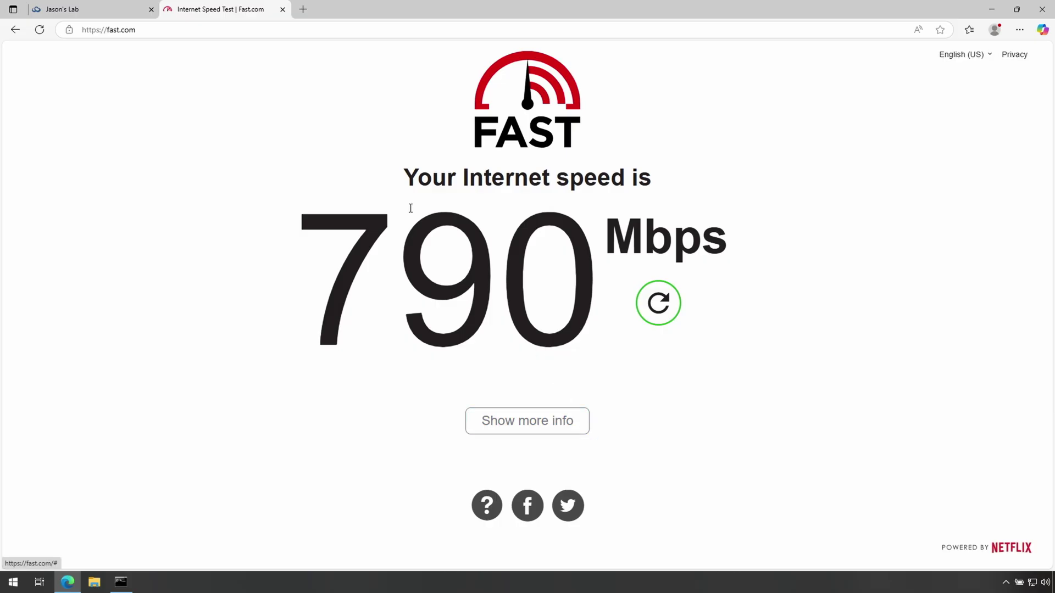
pyautogui.click(67, 7)
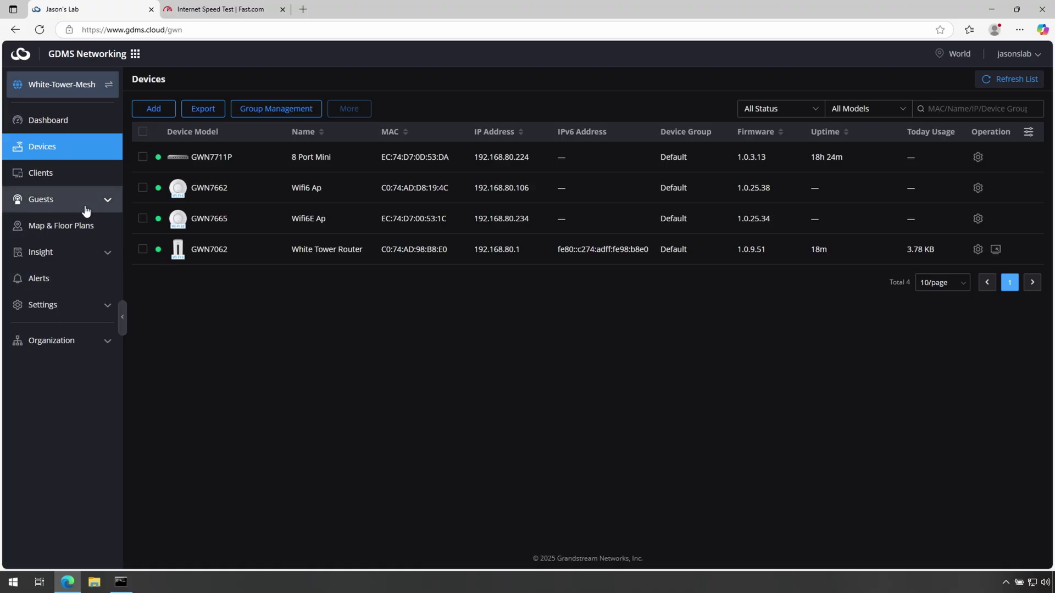
pyautogui.click(66, 252)
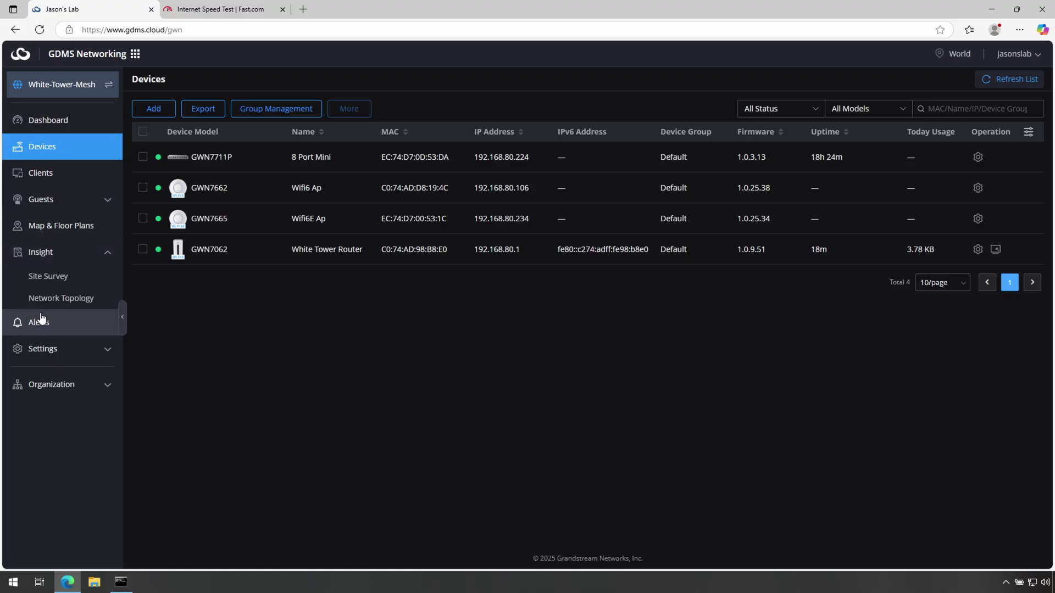
pyautogui.click(58, 299)
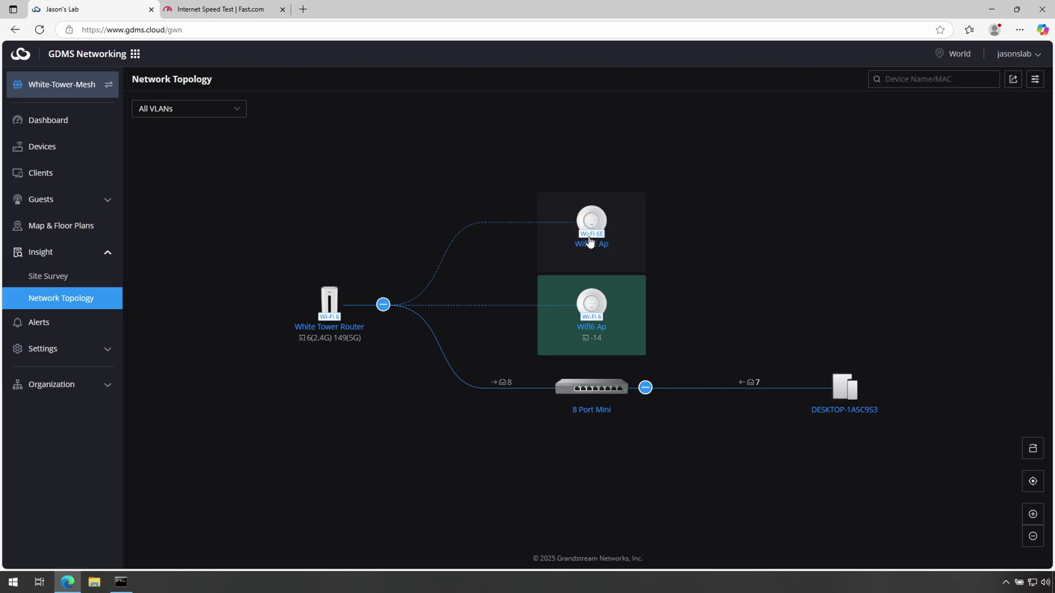
pyautogui.click(591, 388)
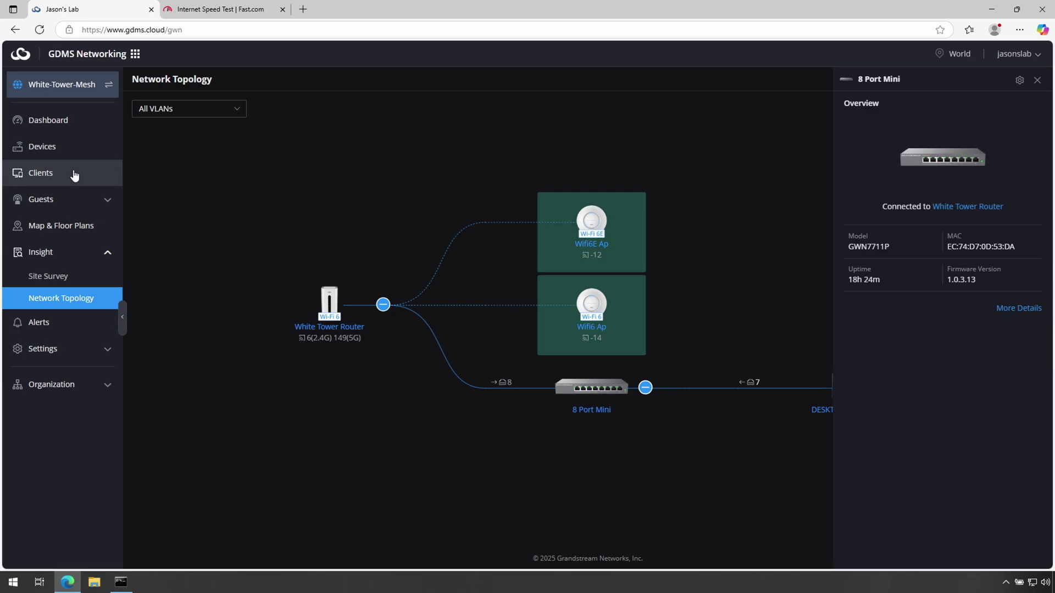
pyautogui.click(51, 150)
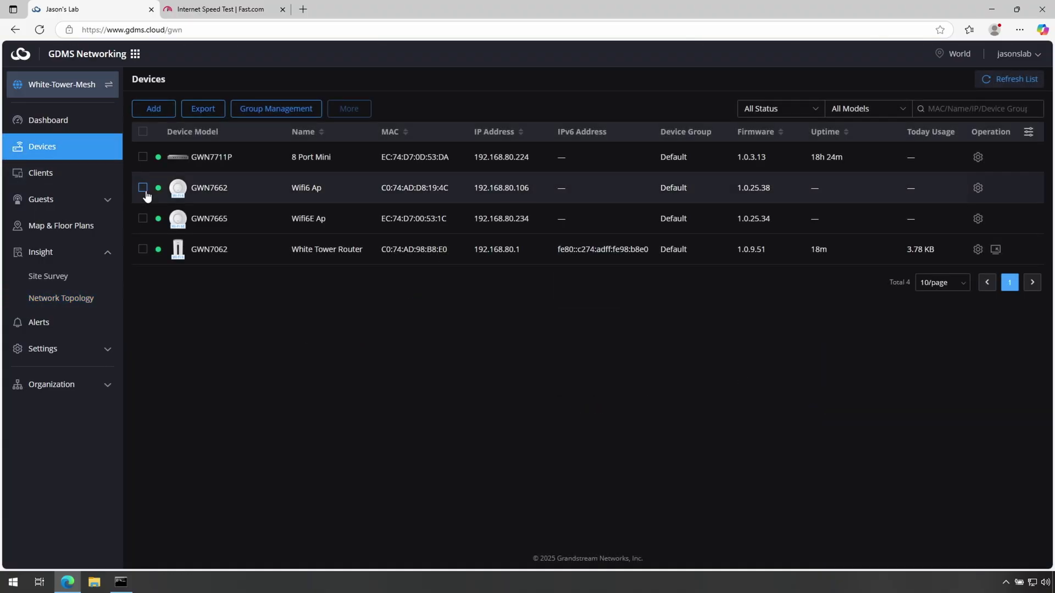
# - Check the 8 Port Mini switch's ports: GE4 and GE7 linked, all eight enabled
pyautogui.click(186, 157)
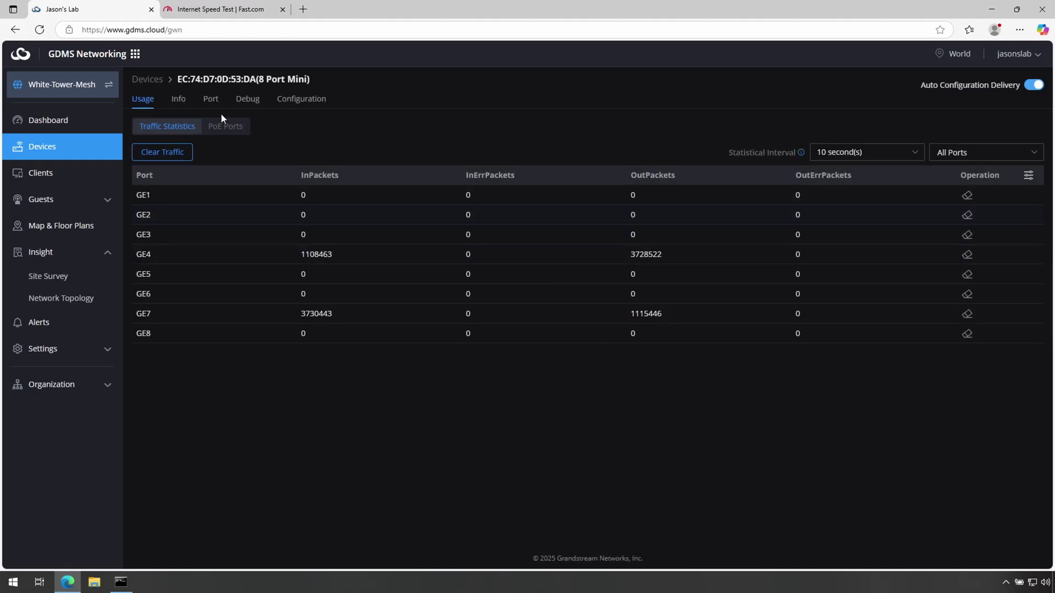
pyautogui.click(210, 100)
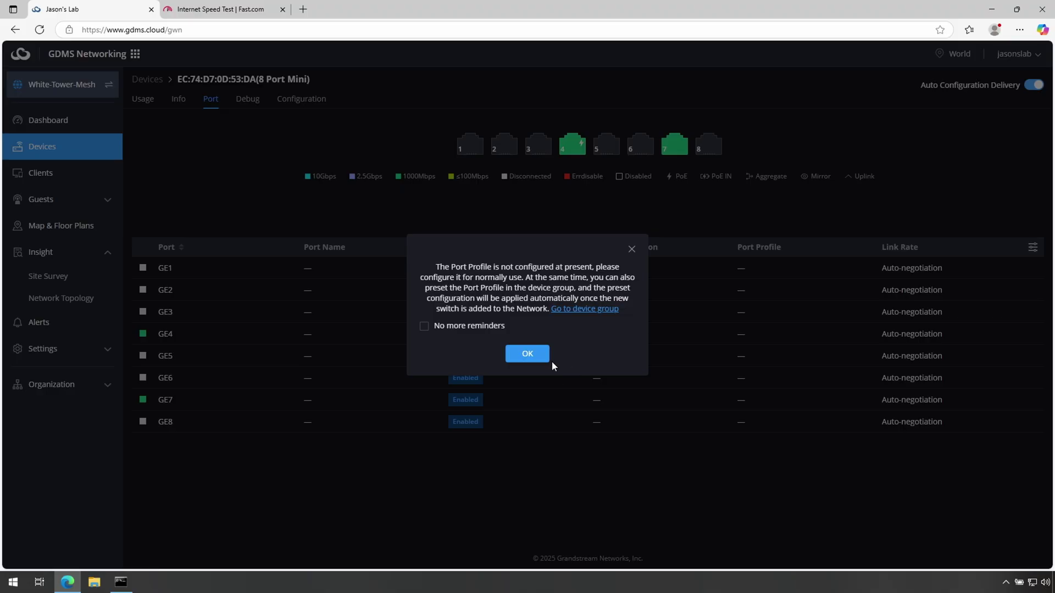
pyautogui.click(631, 250)
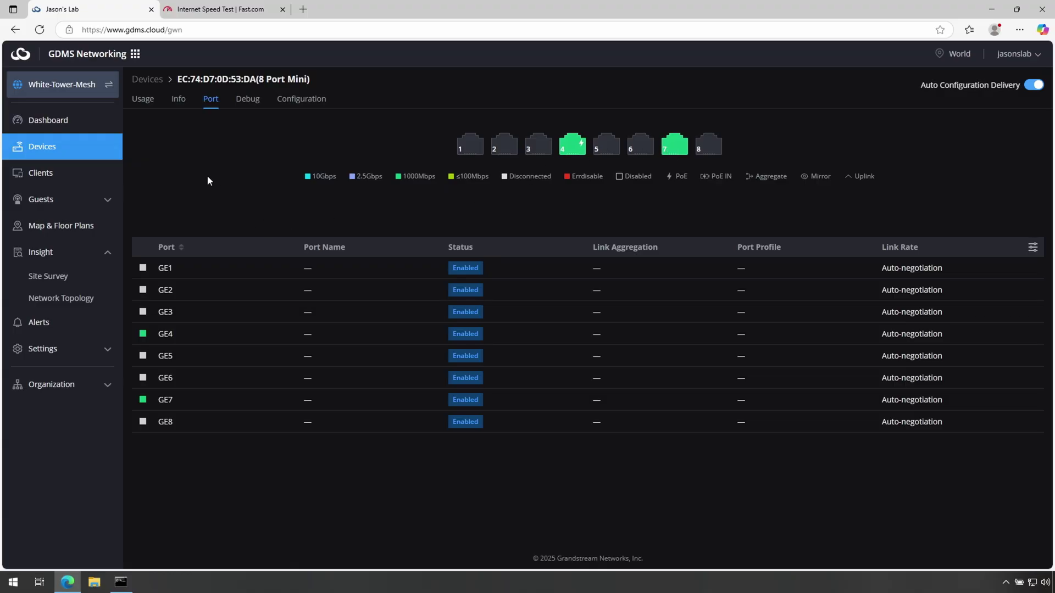
# - Show the Network Topology map with 8 Port Mini linking White Tower Router to DESKTOP-1ASC9S3
pyautogui.click(61, 298)
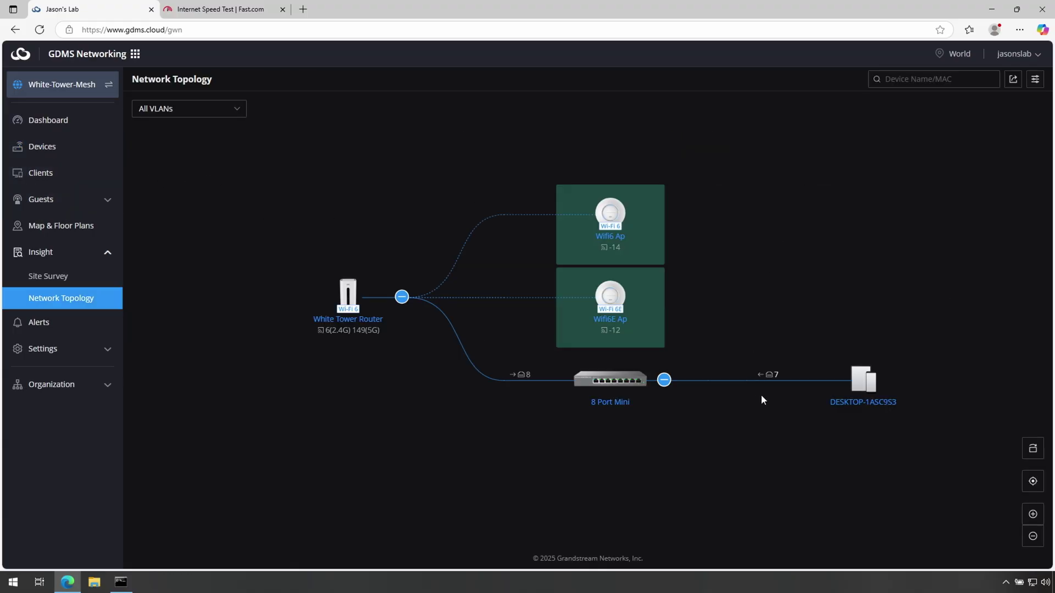